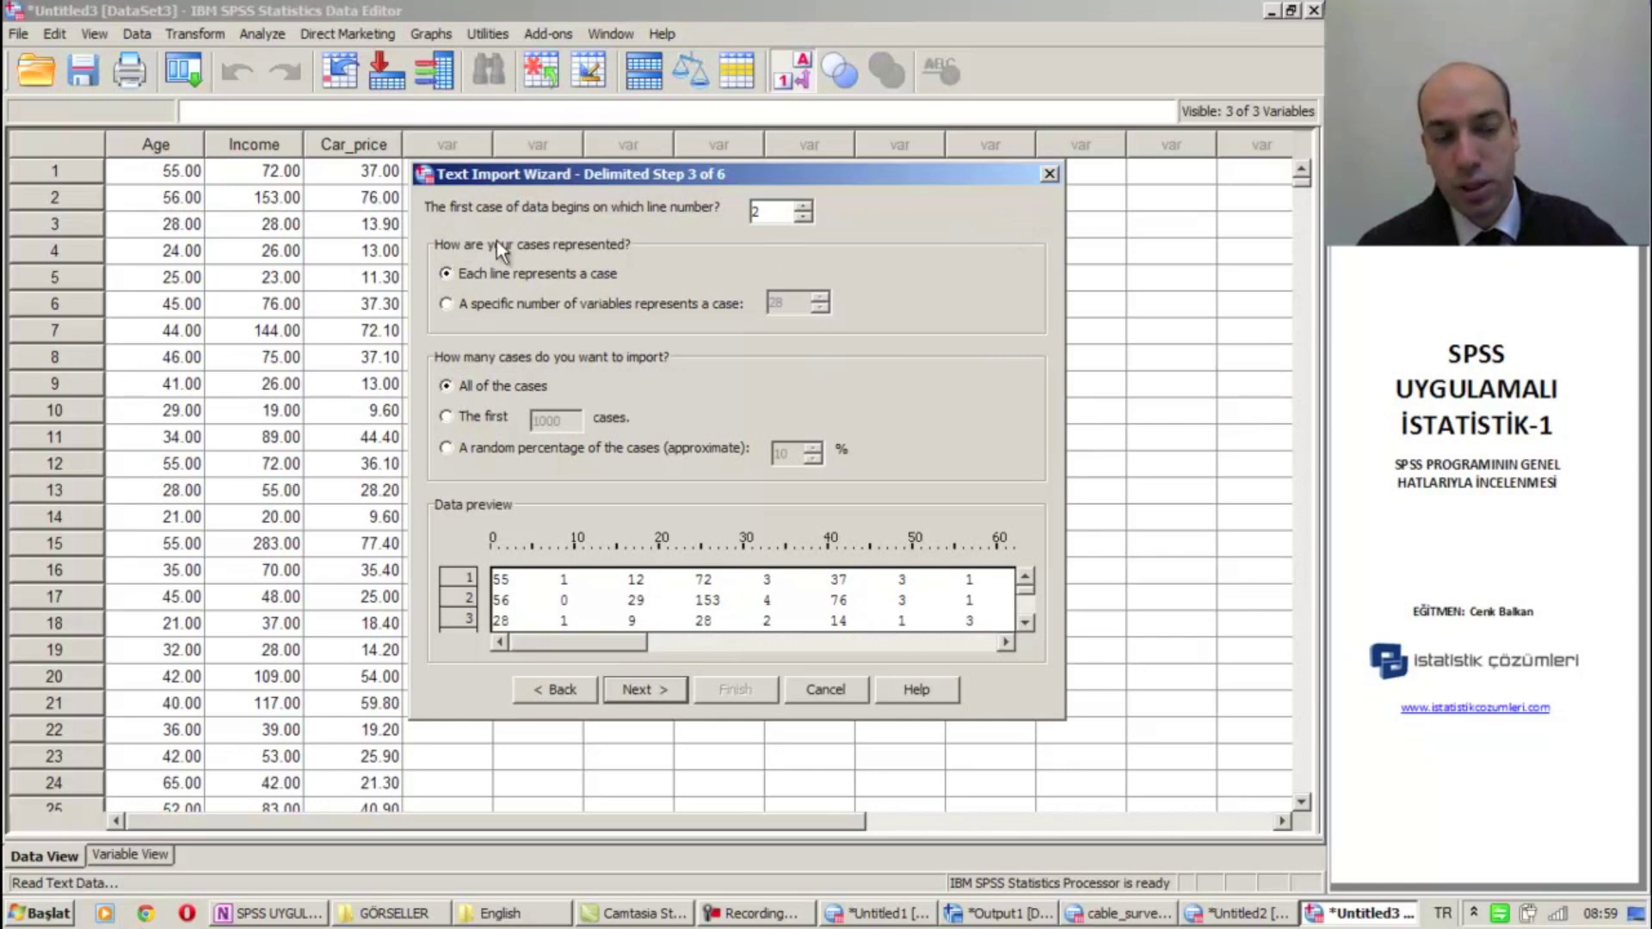
Step: Try representing cases by a specific number of variables, and restore the option where each line represents a case
click(655, 262)
drag(710, 172, 733, 189)
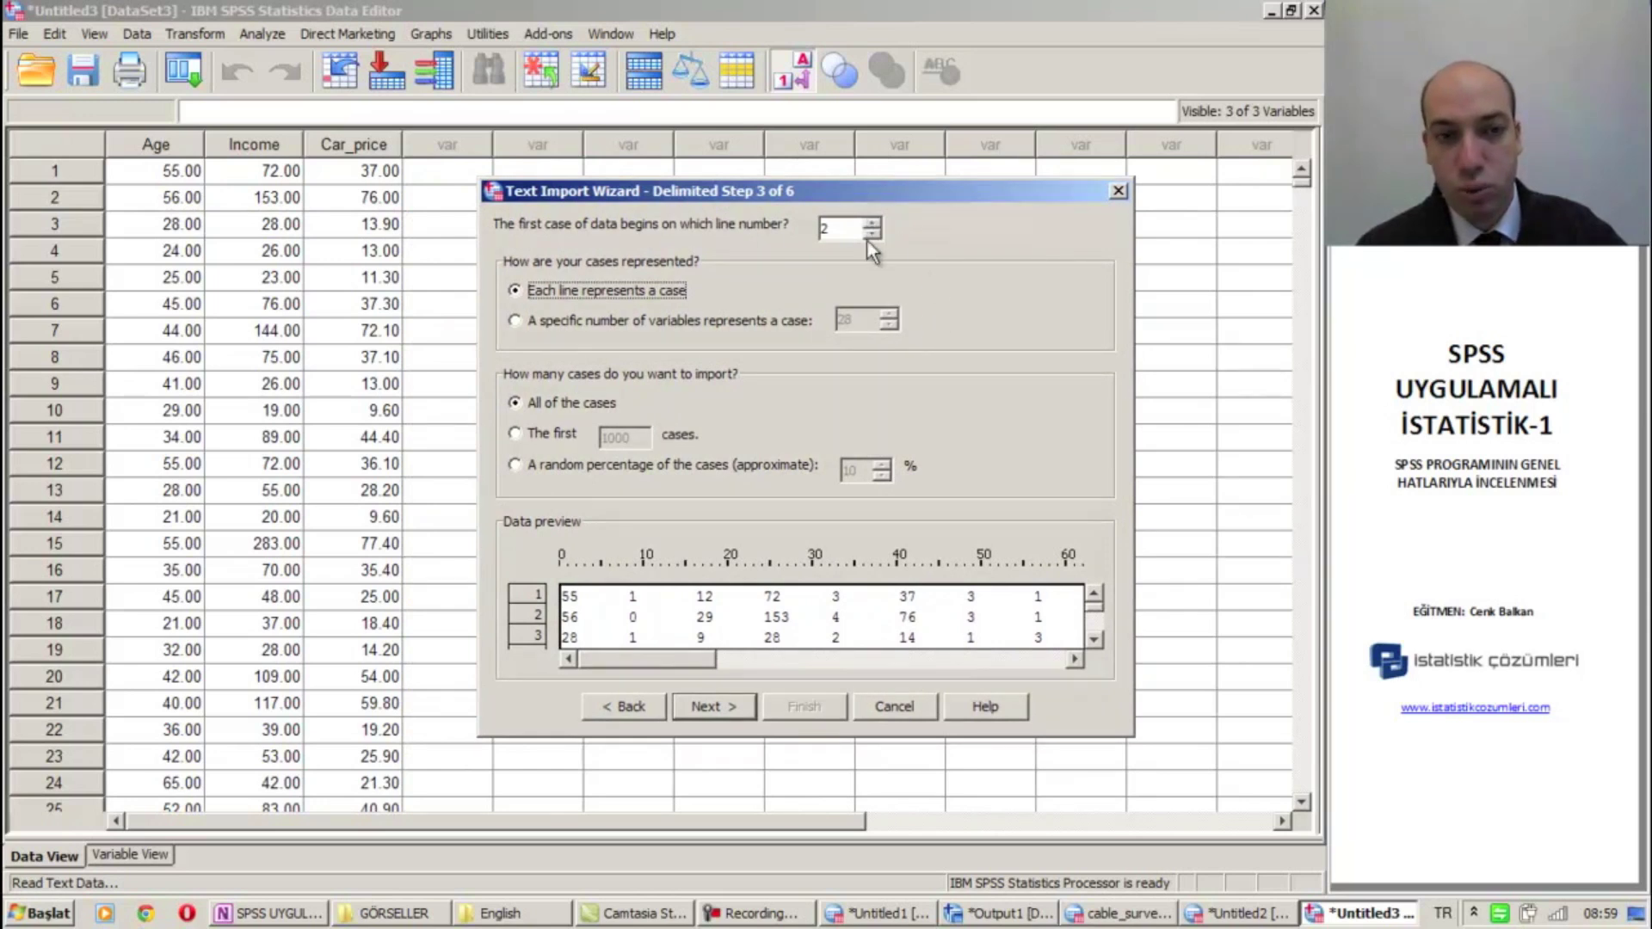
drag(942, 194, 907, 177)
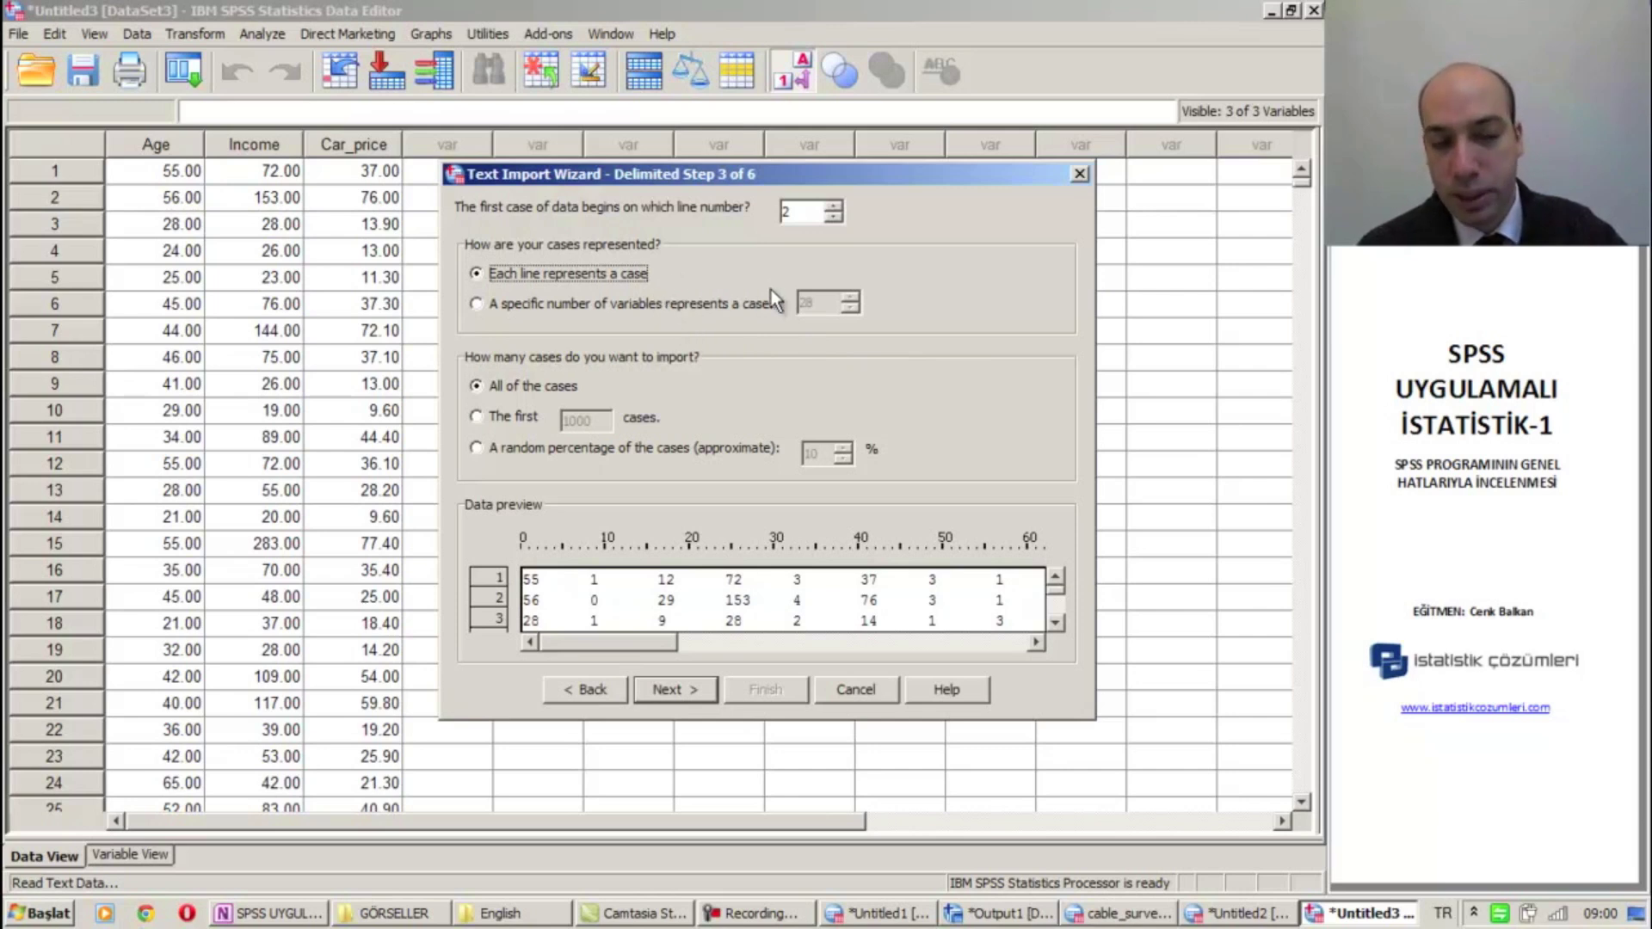
click(484, 304)
click(517, 276)
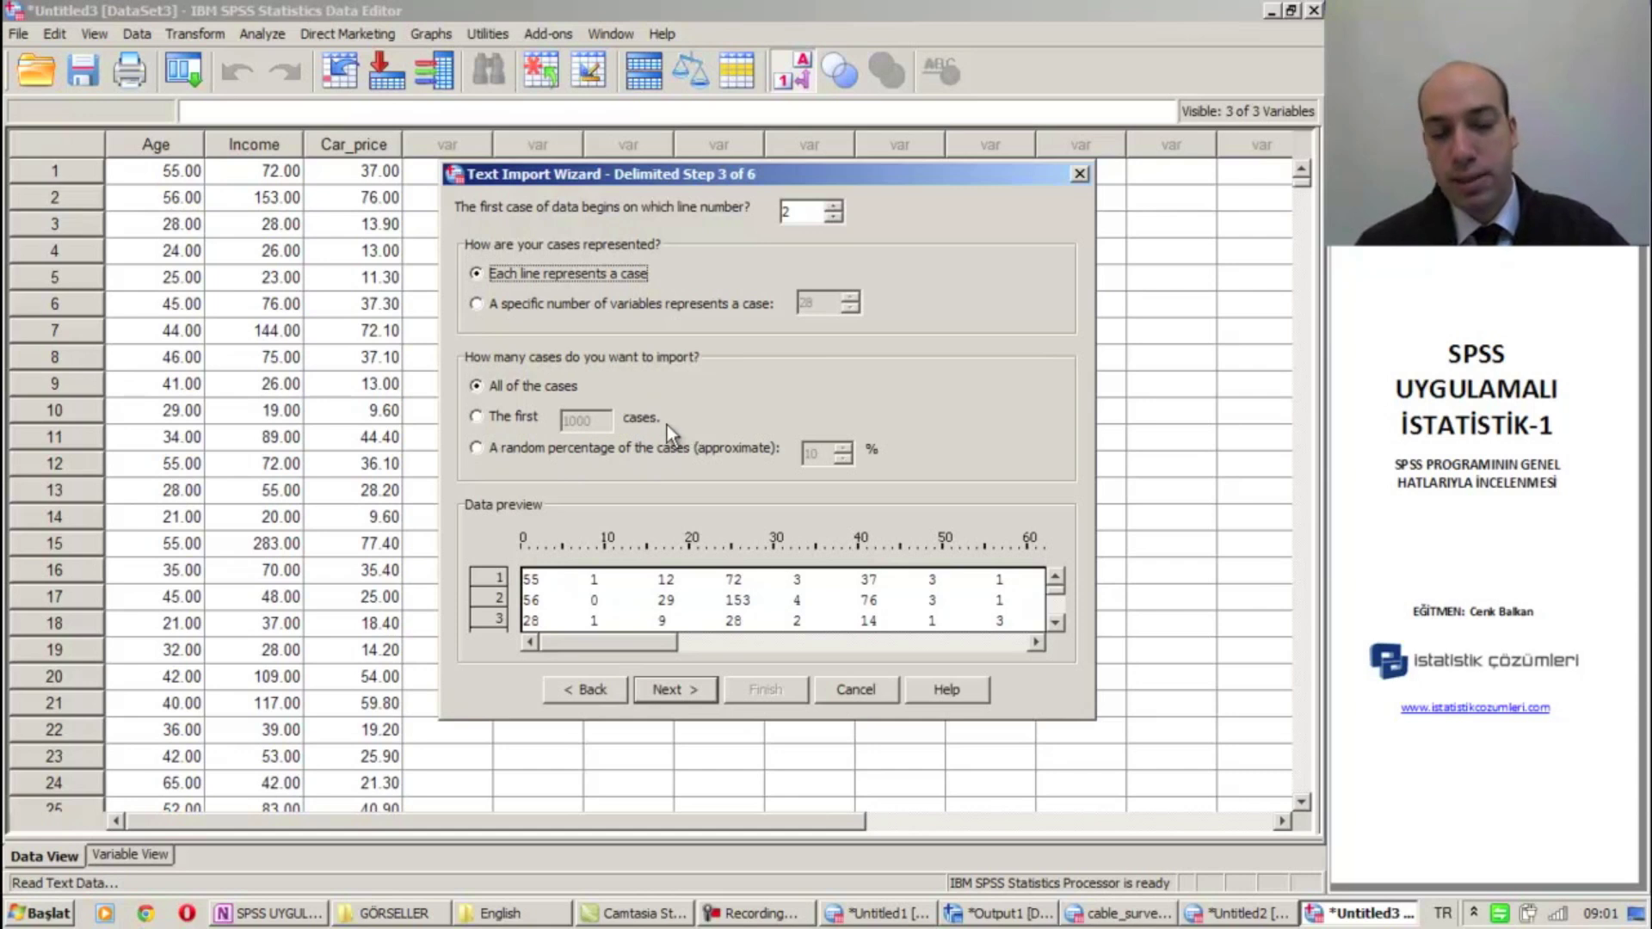
Step: Try limiting the import to the first 1000 cases, and restore the import of all cases
click(509, 419)
key(Tab)
click(604, 421)
drag(604, 421, 565, 430)
click(594, 421)
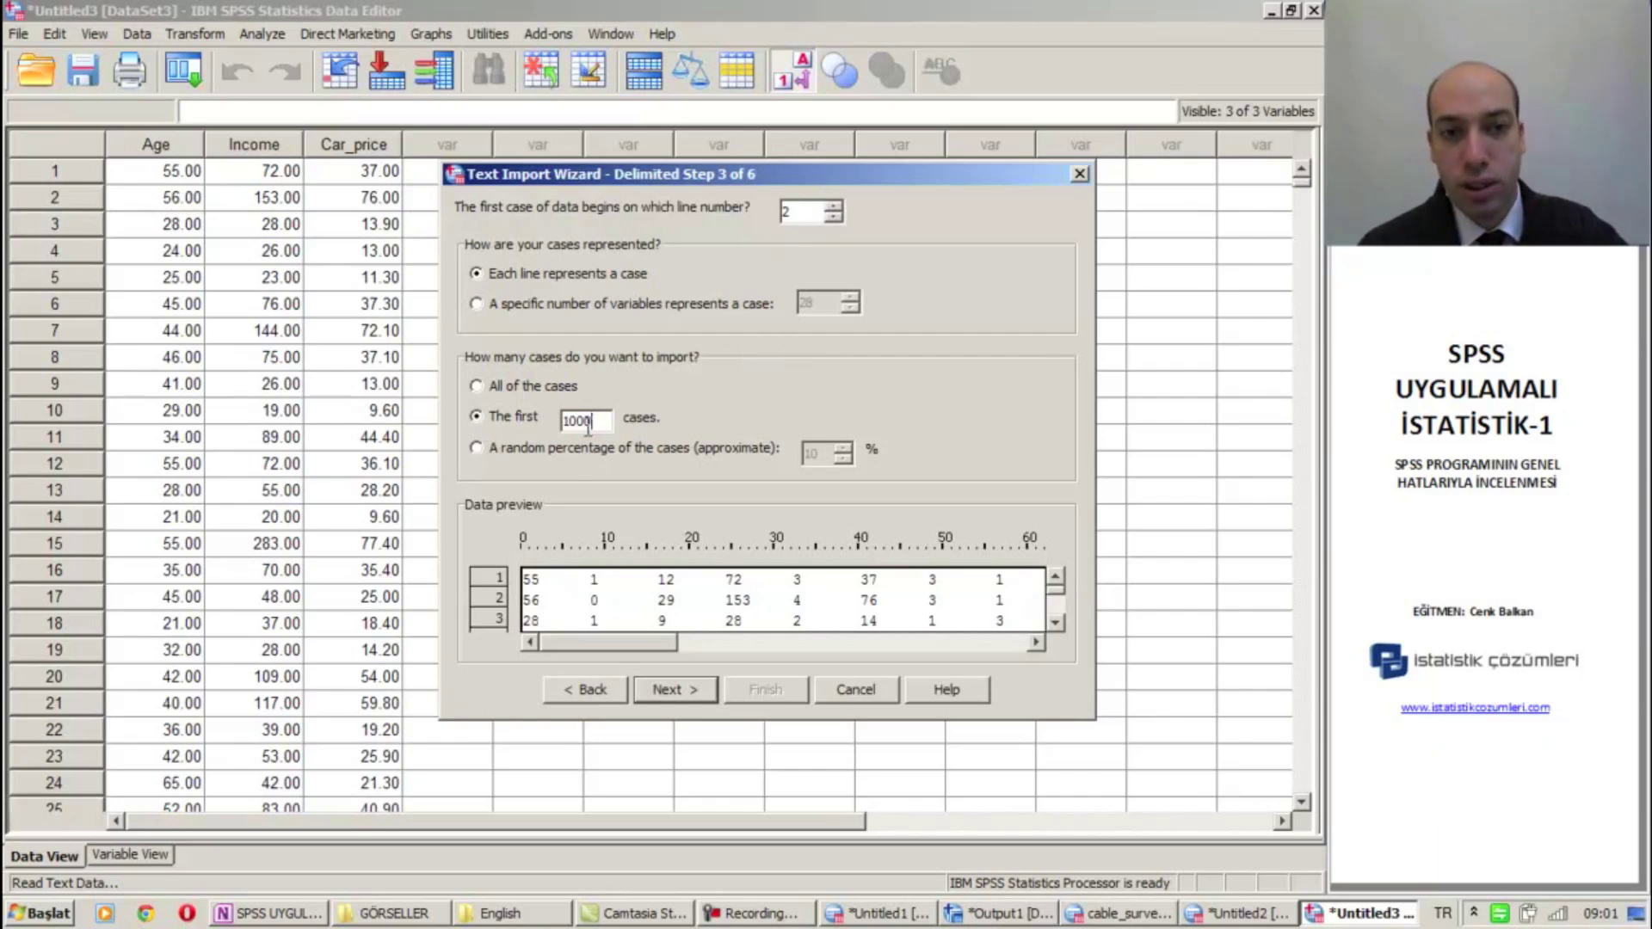
click(492, 391)
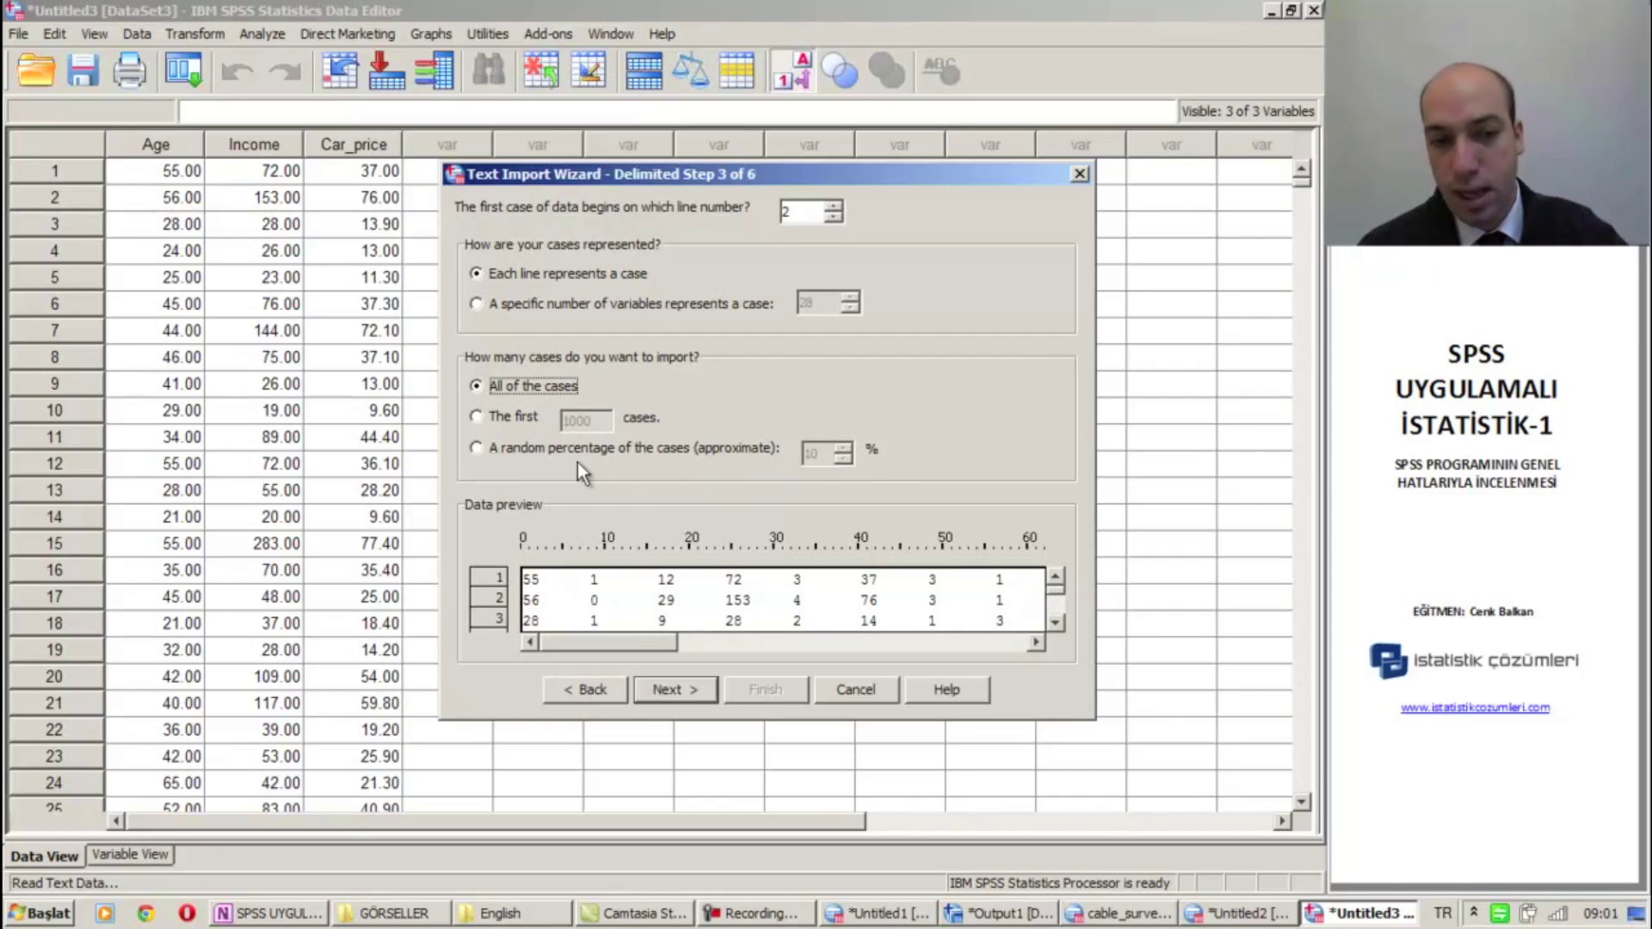
Step: Choose to import all of the cases rather than a random percentage, and continue to the delimiter settings
click(535, 449)
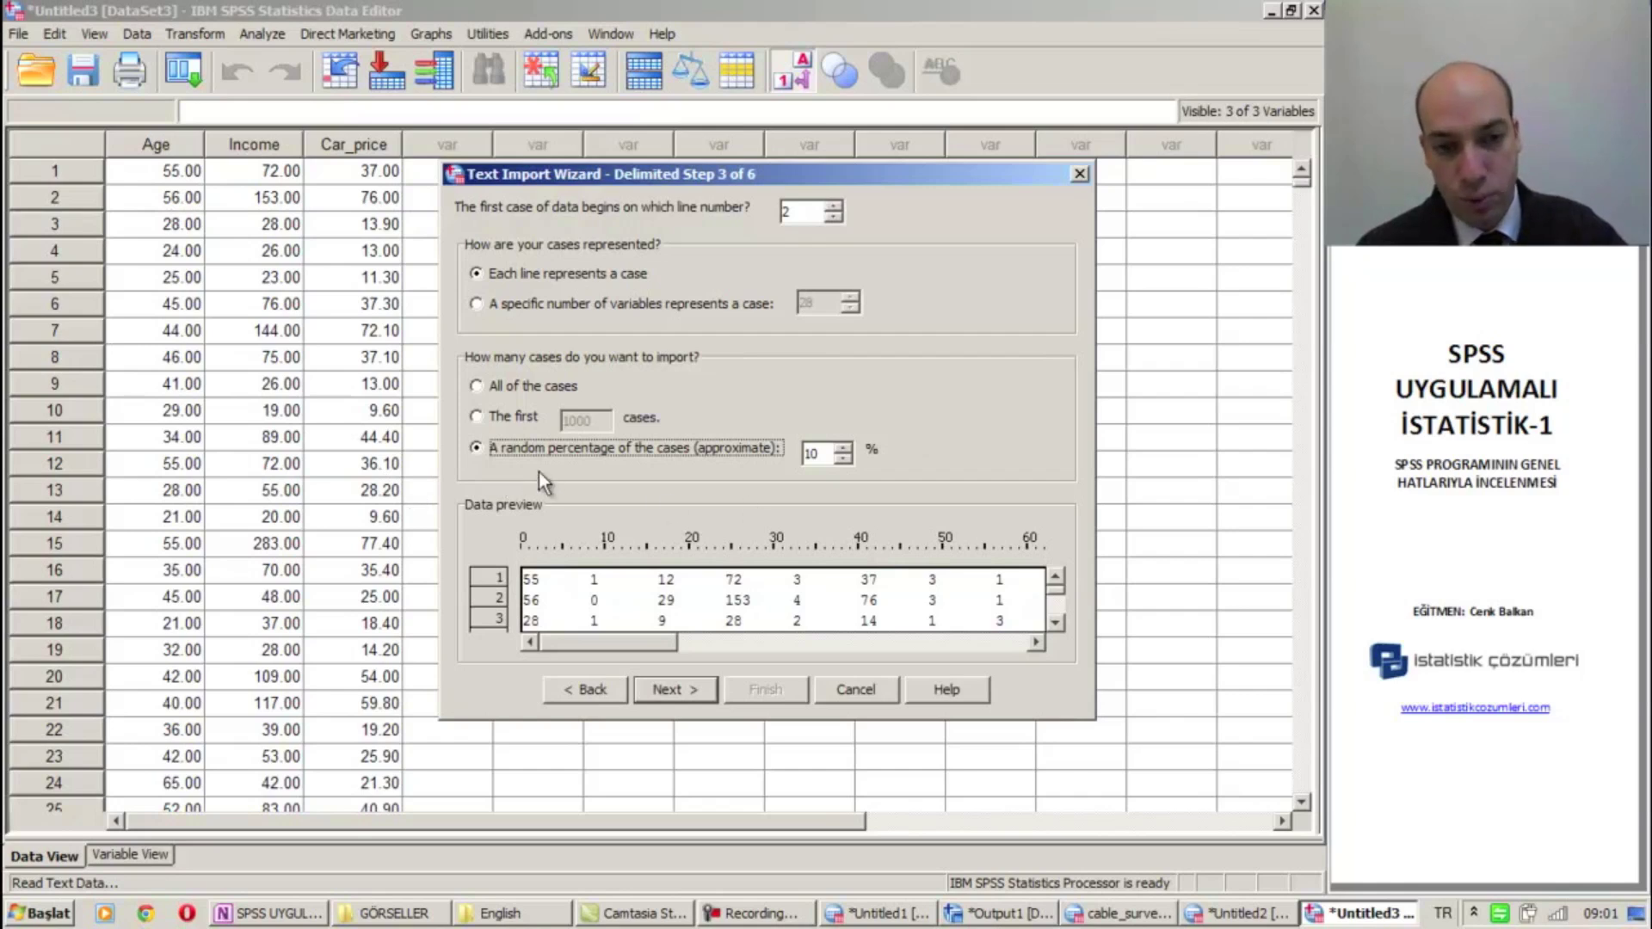
click(499, 385)
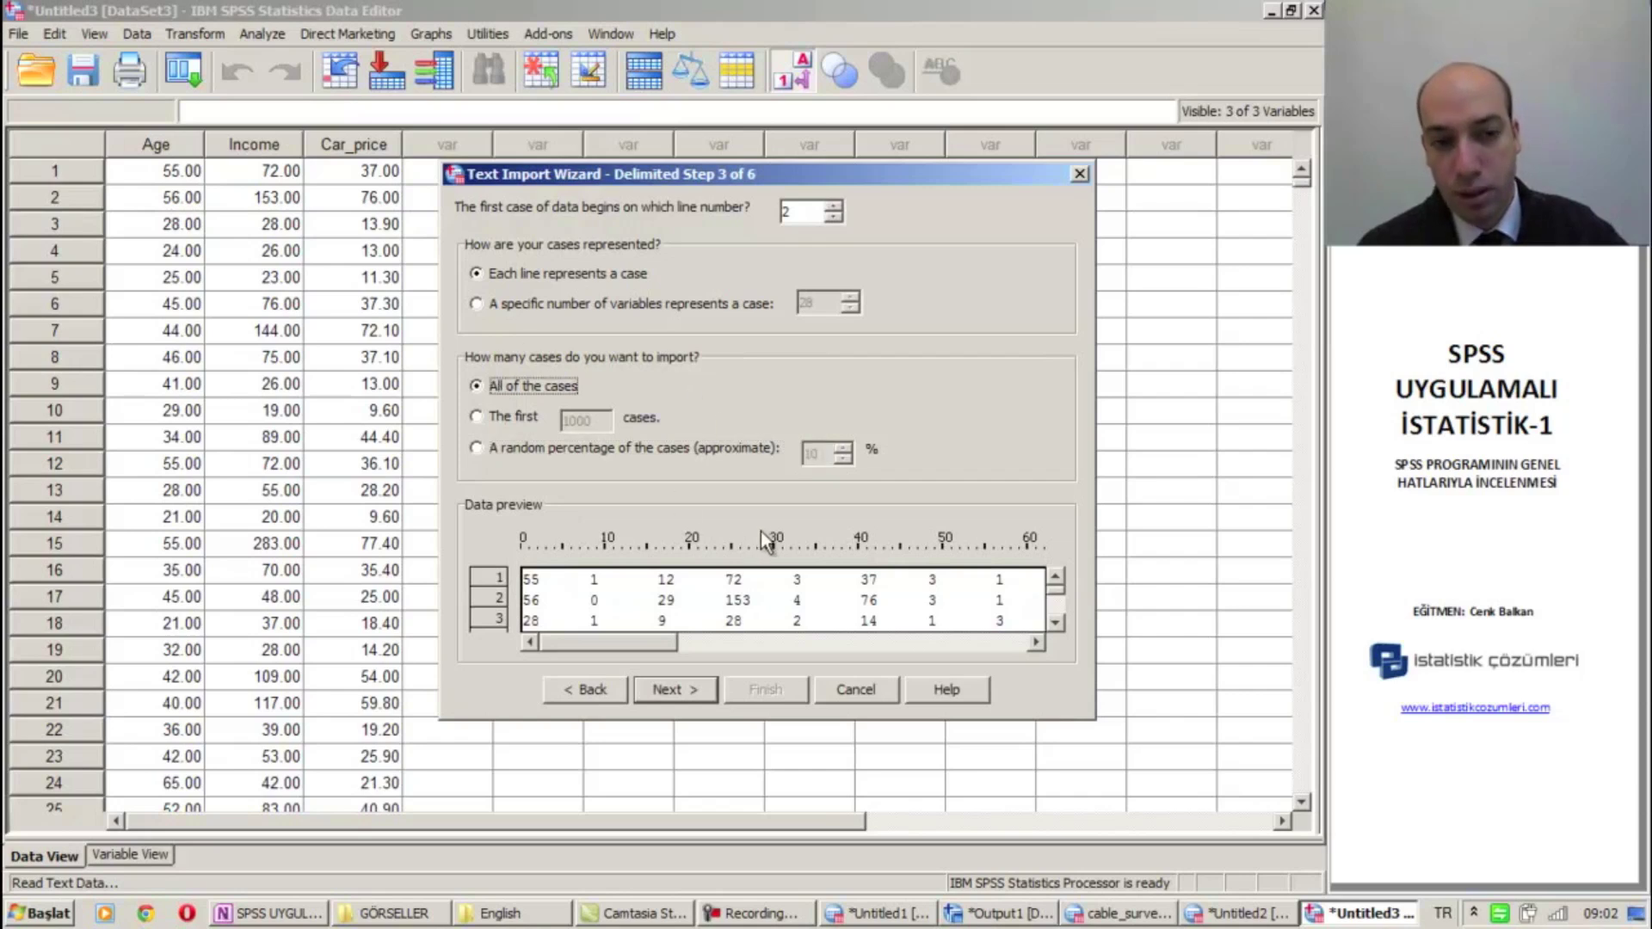
click(680, 692)
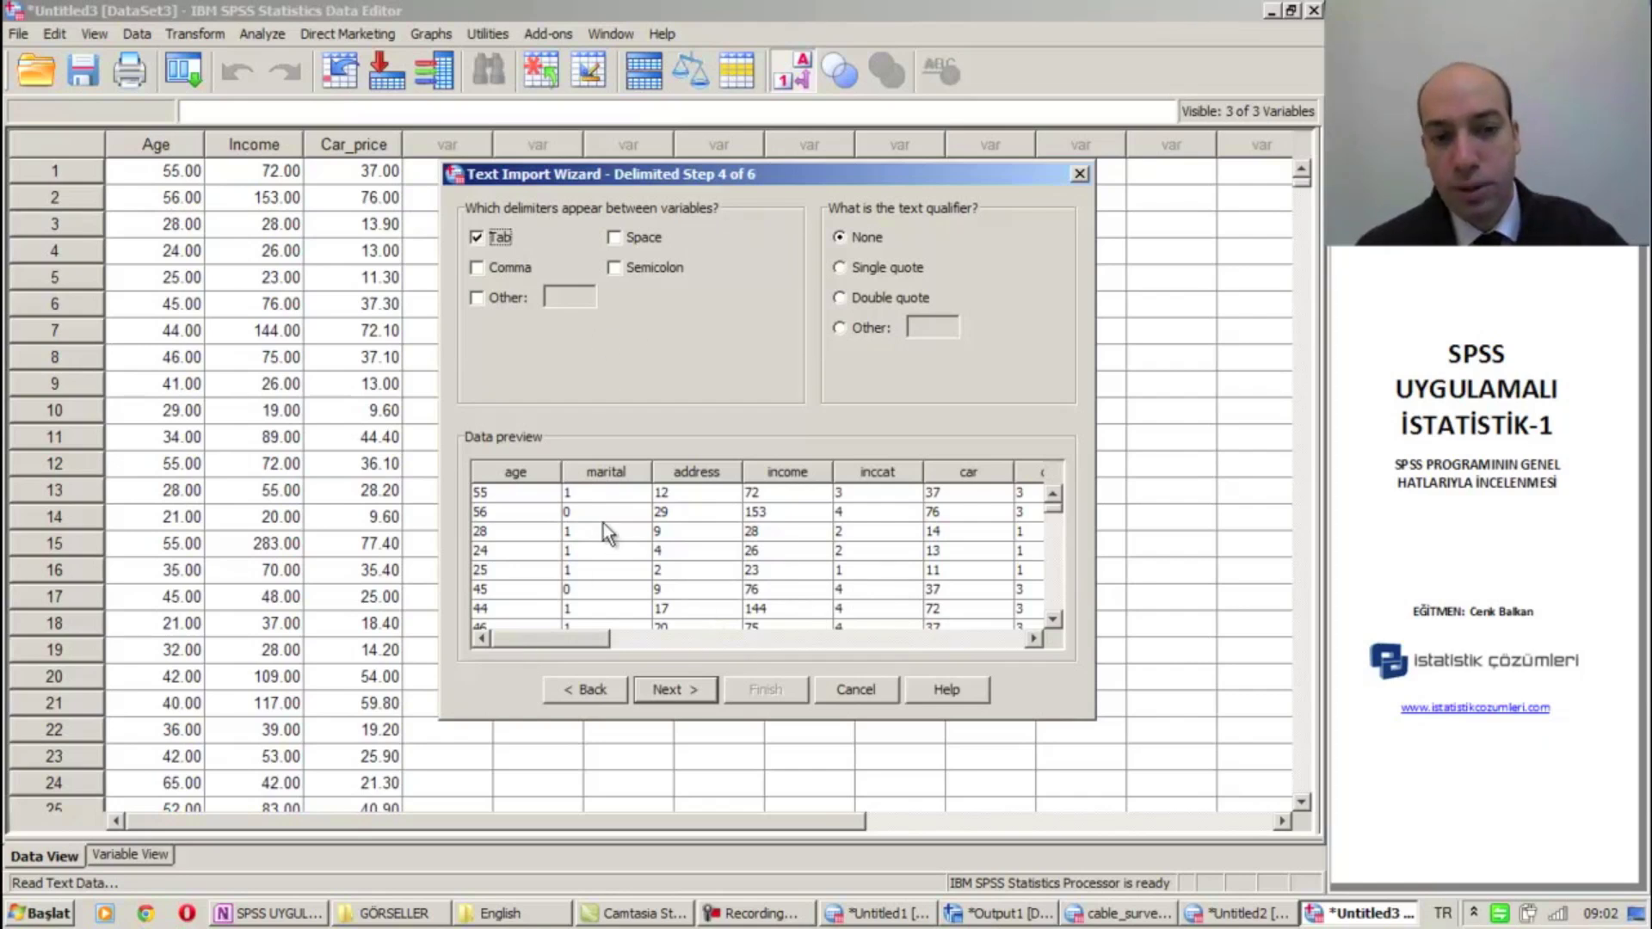
Step: Try Space and Semicolon as the delimiter between variables in place of Tab
click(477, 234)
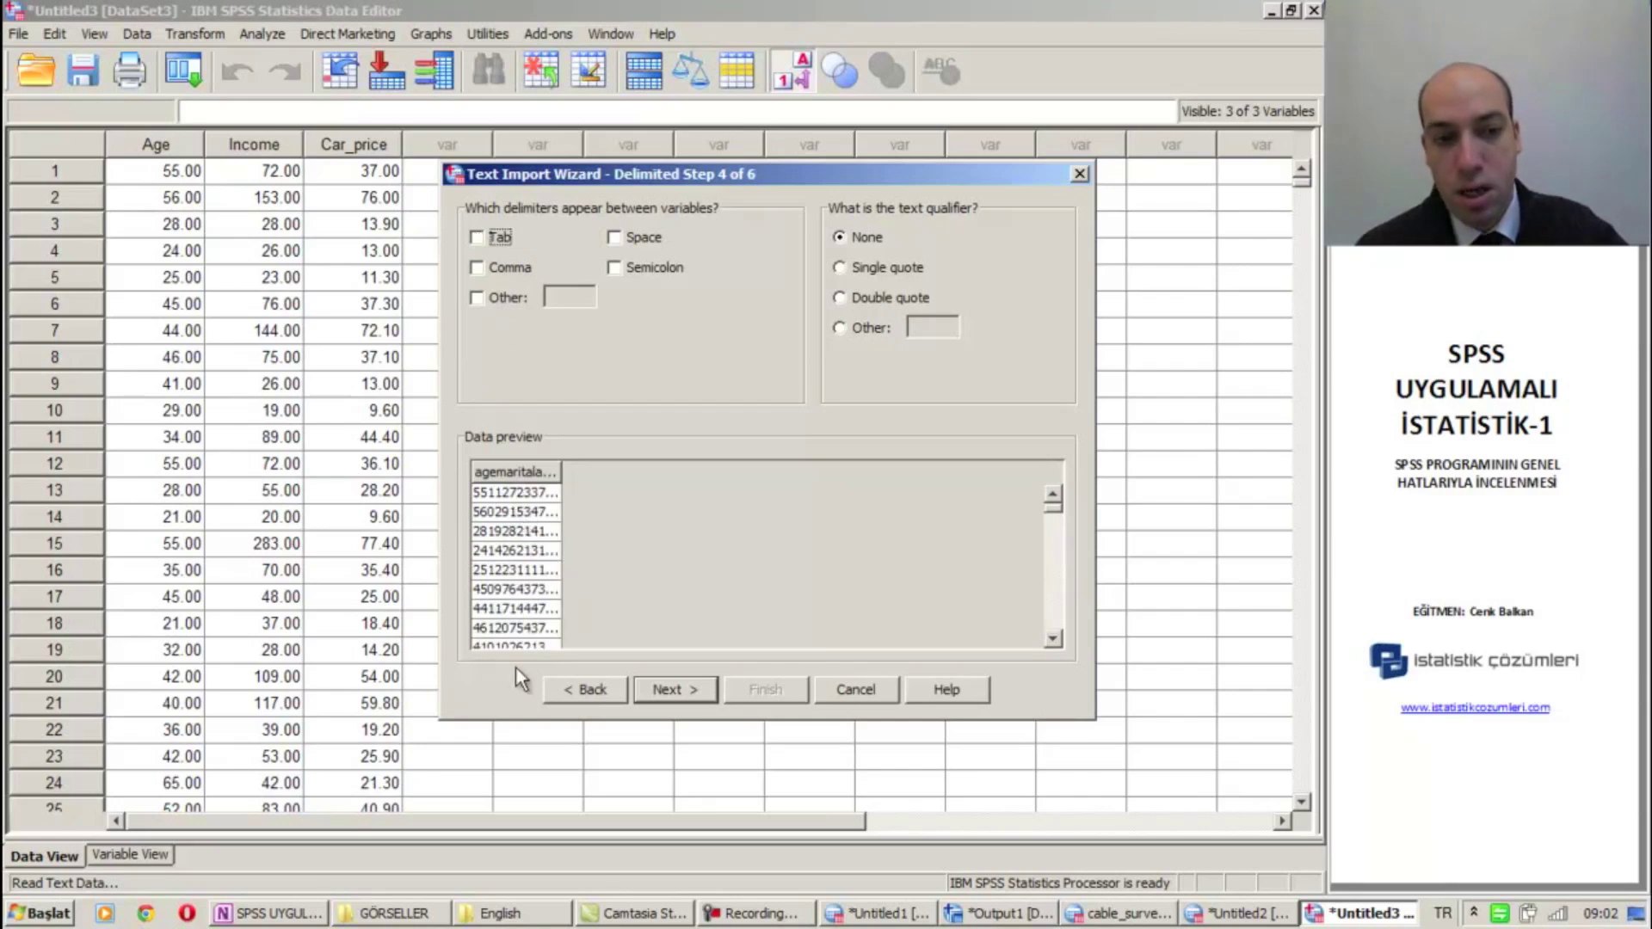
click(631, 234)
click(613, 237)
click(613, 270)
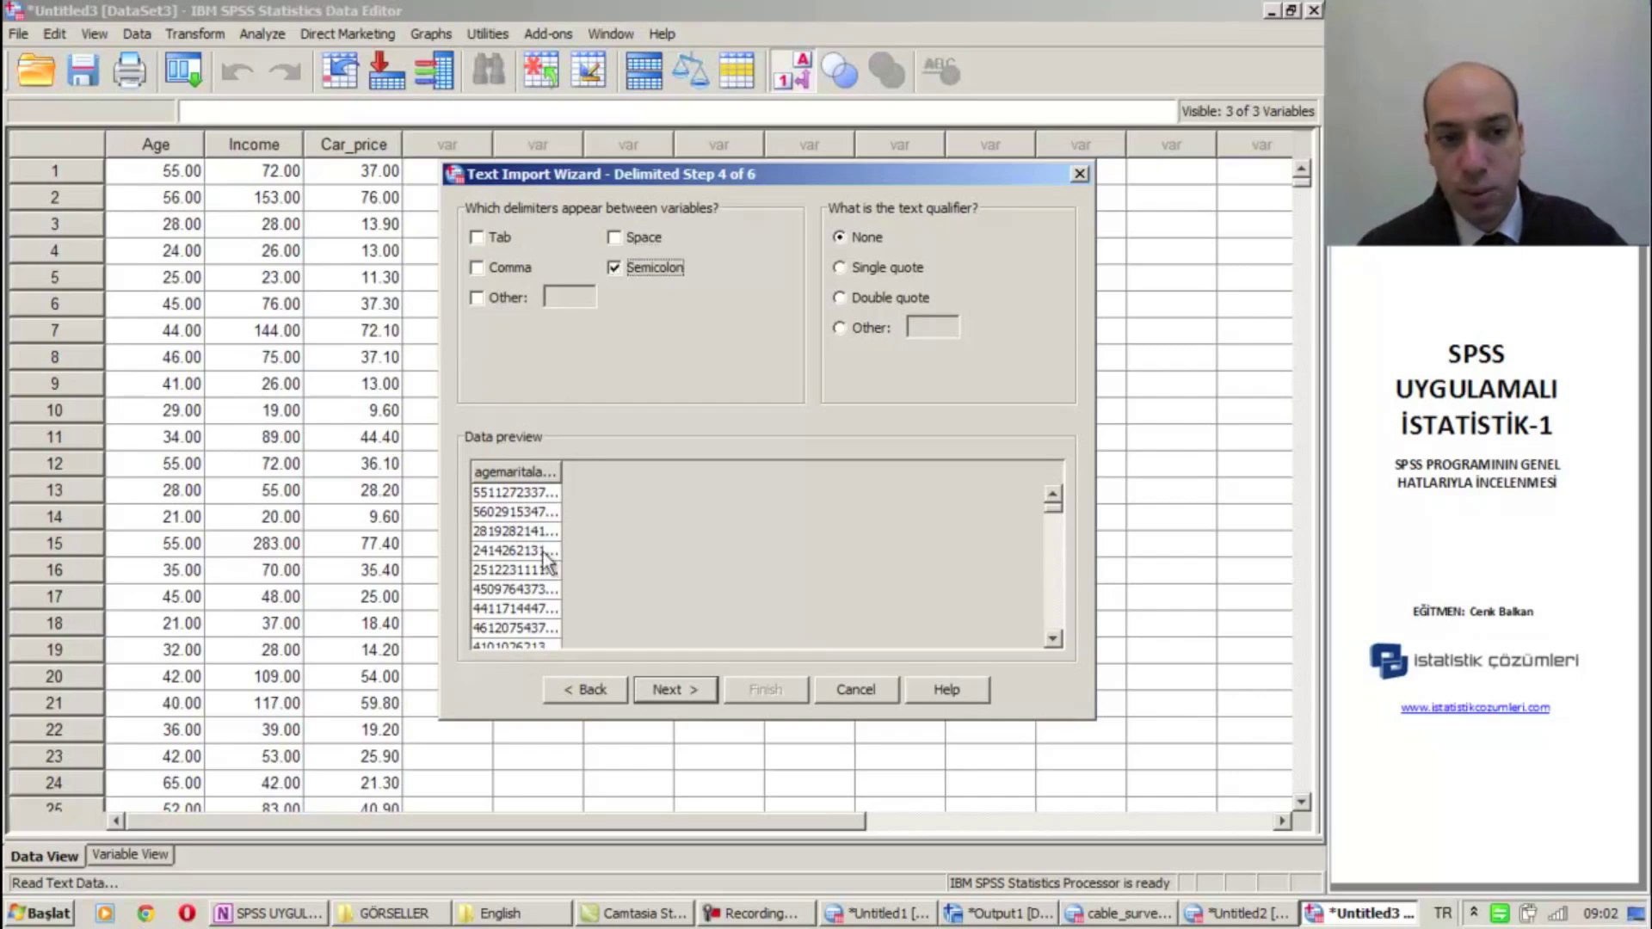
Step: Try a custom character and Comma as the delimiter, and restore Tab as the only delimiter
click(492, 297)
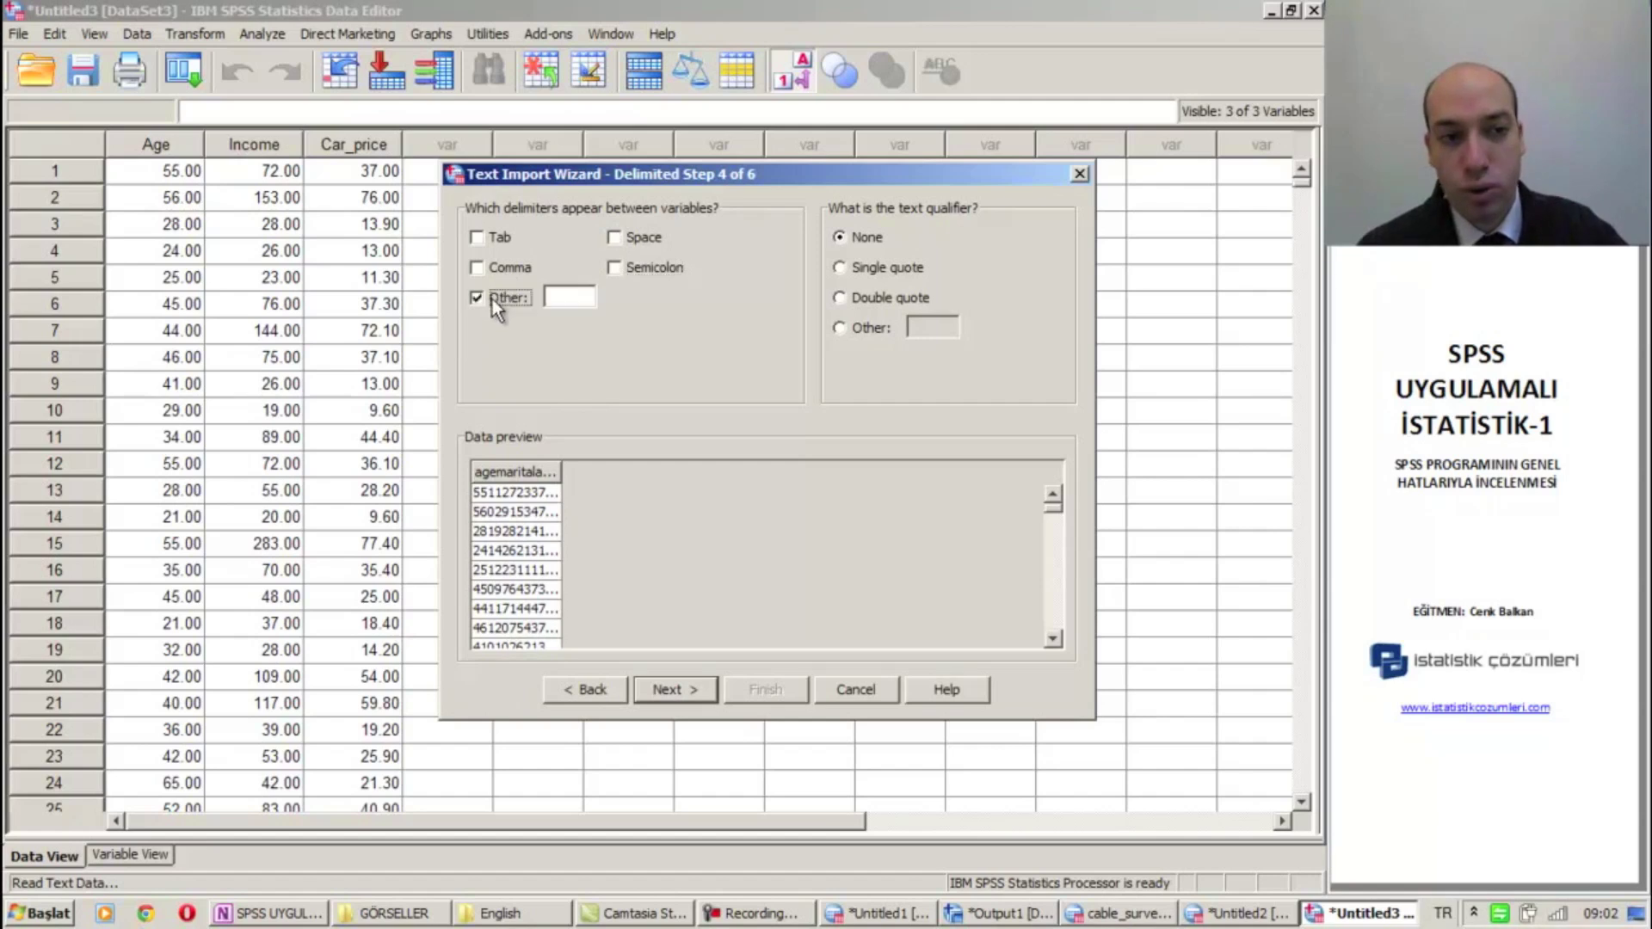
click(575, 297)
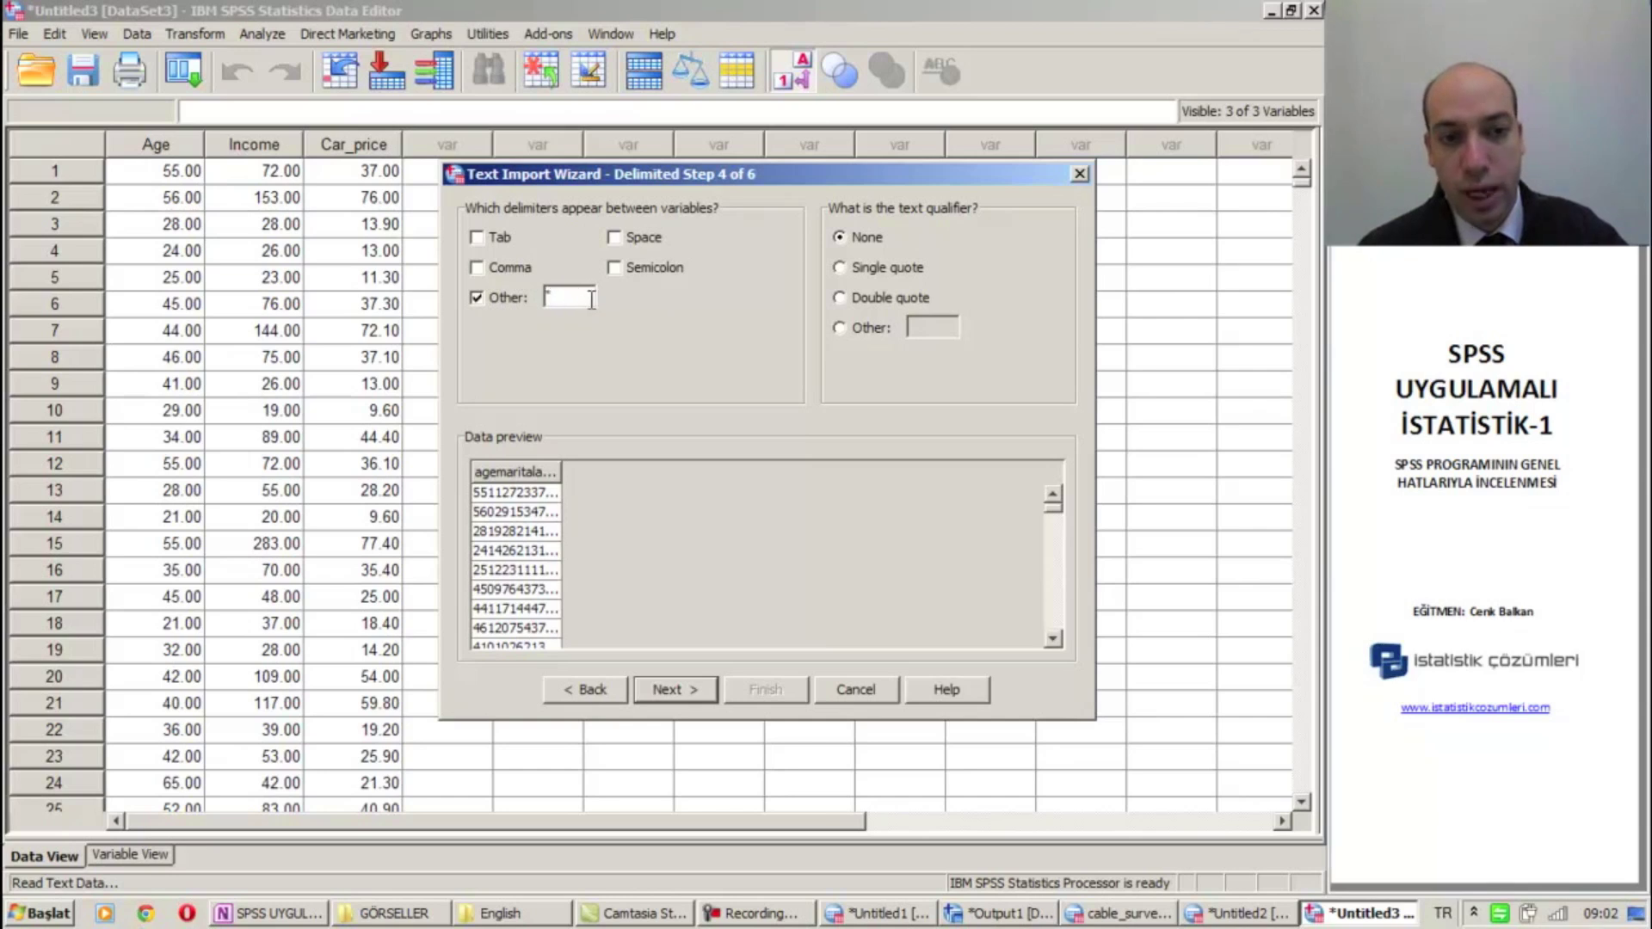
text(l)
click(549, 300)
text(|)
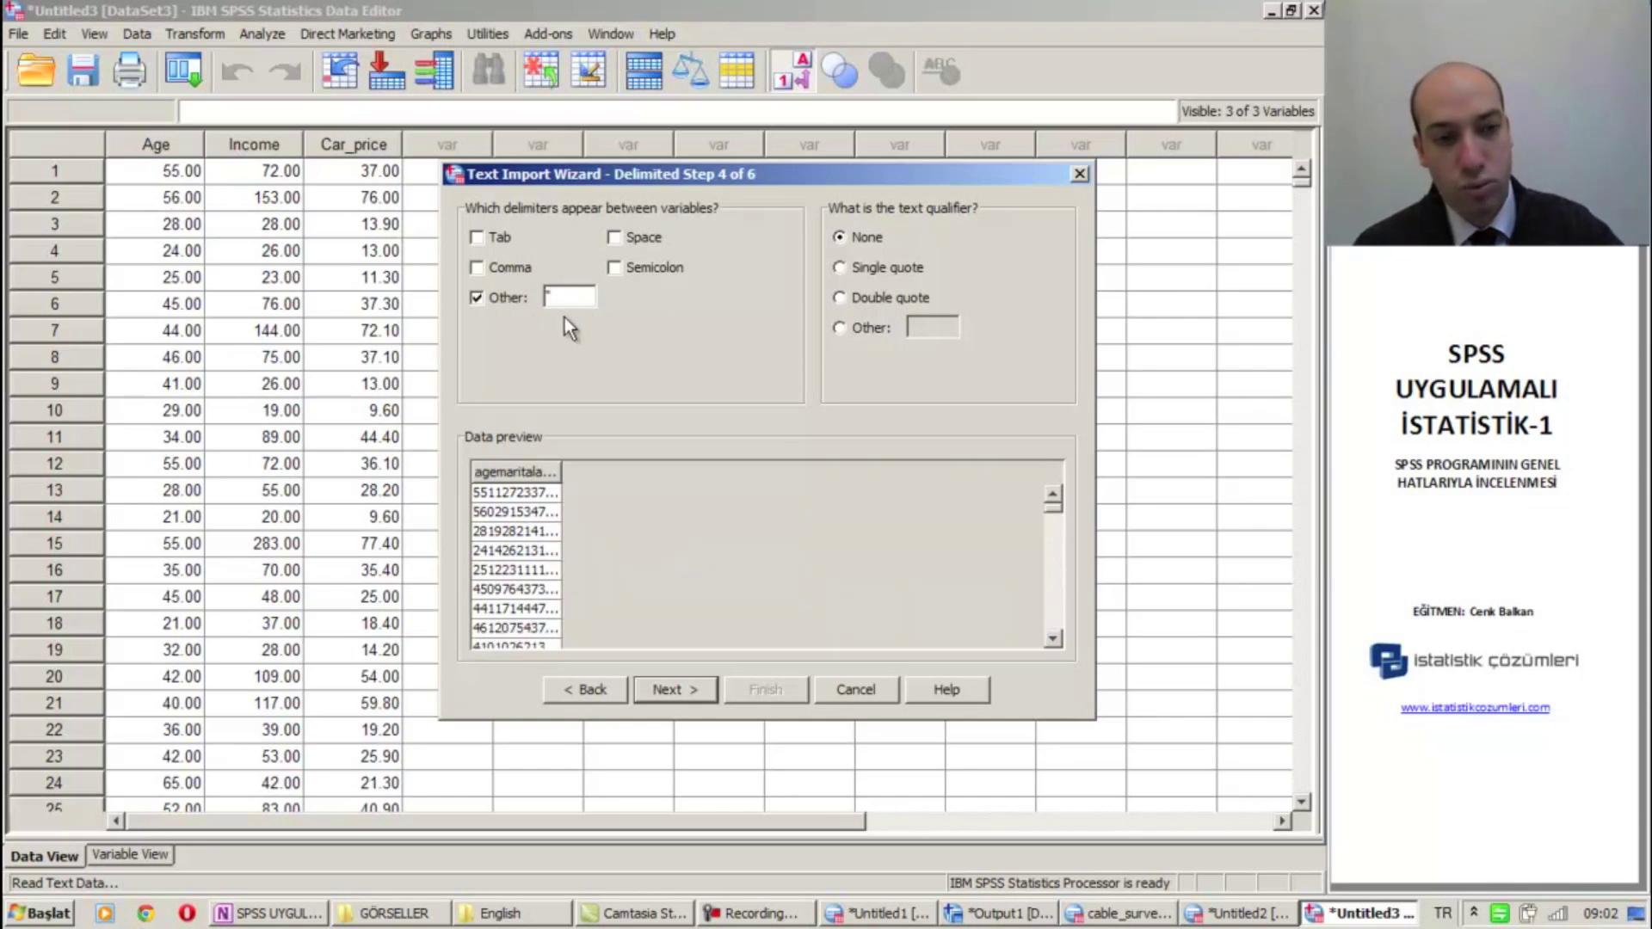
key(BackSpace)
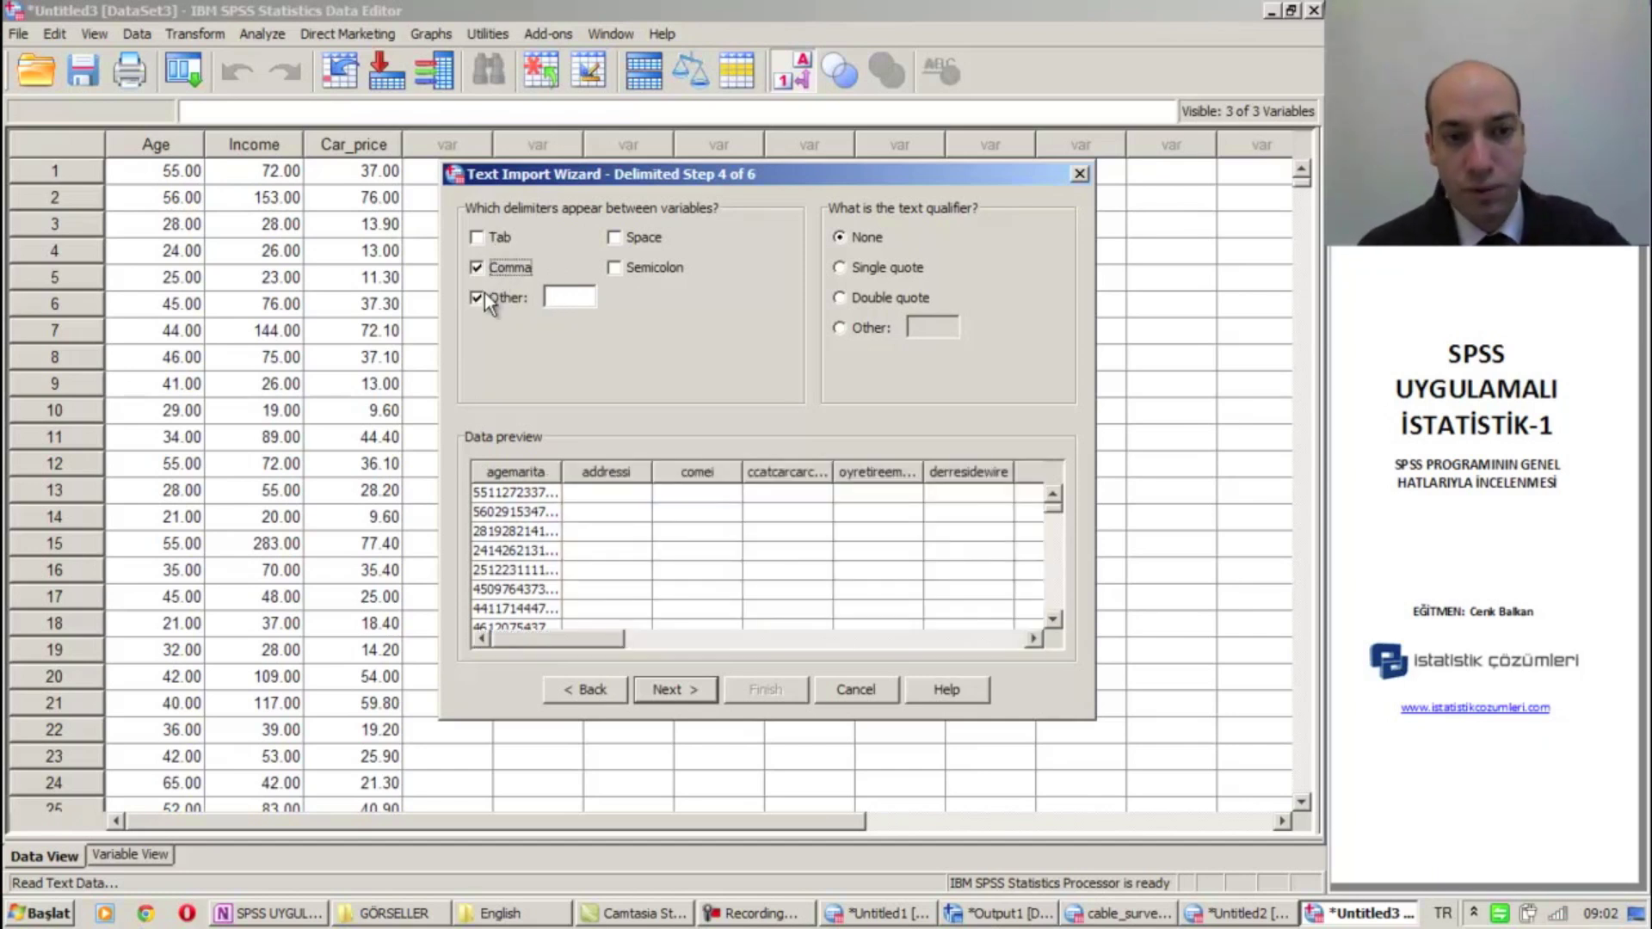
click(484, 296)
click(491, 236)
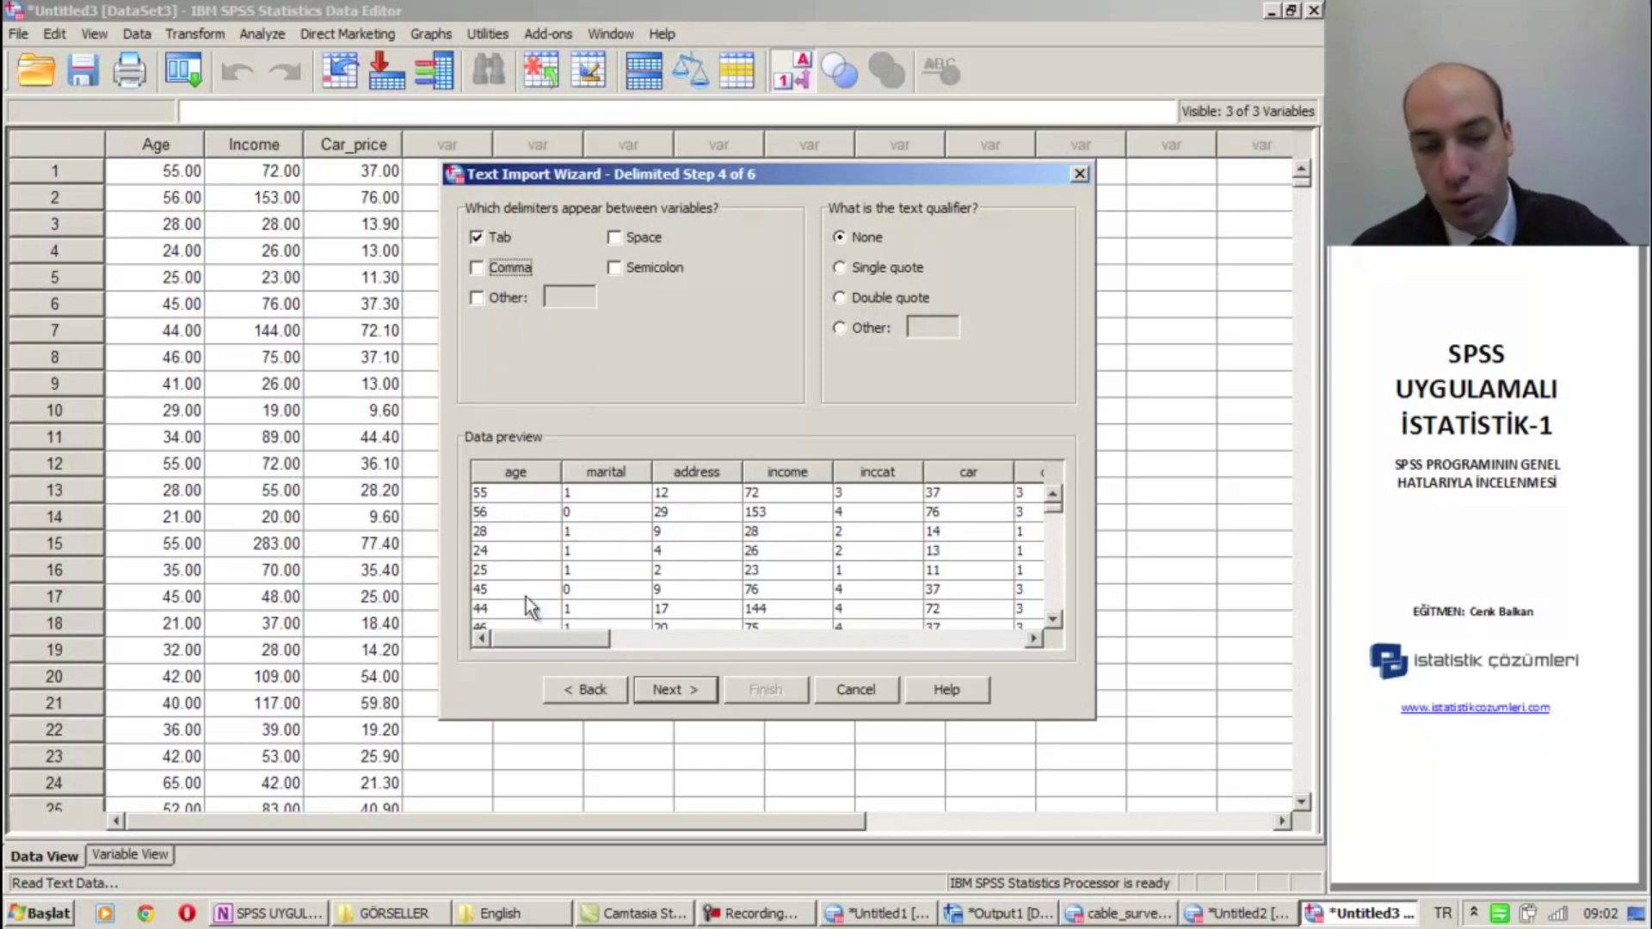
Step: Try the Space and Semicolon delimiters once more without Tab, and restore Tab as the only delimiter
drag(945, 177, 989, 159)
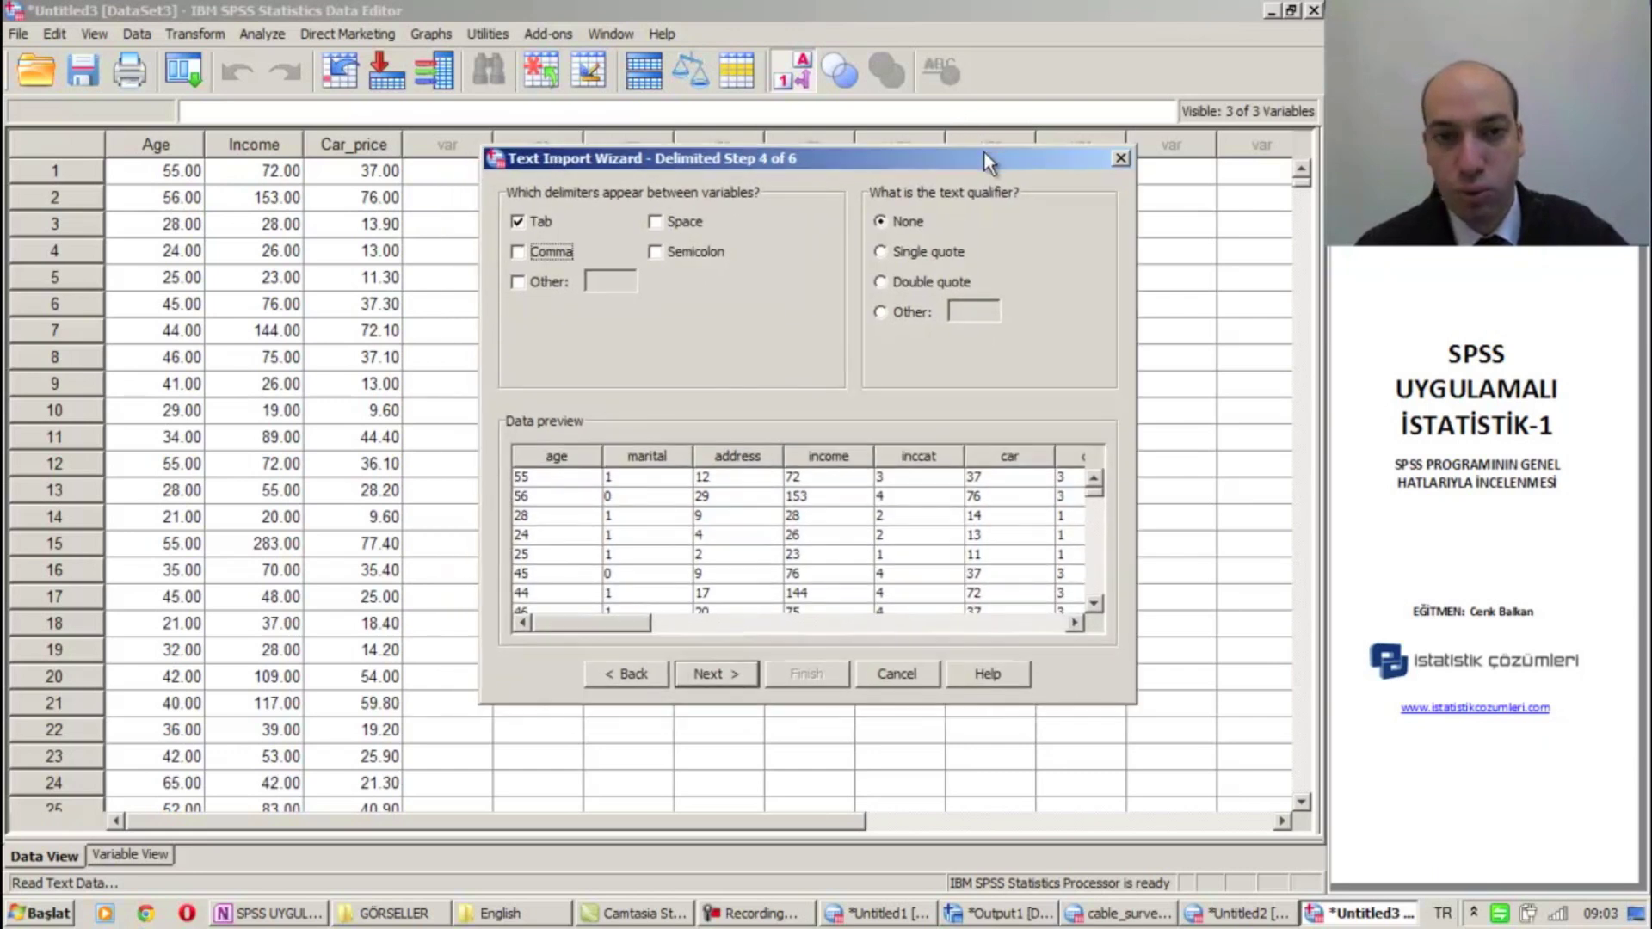
click(534, 222)
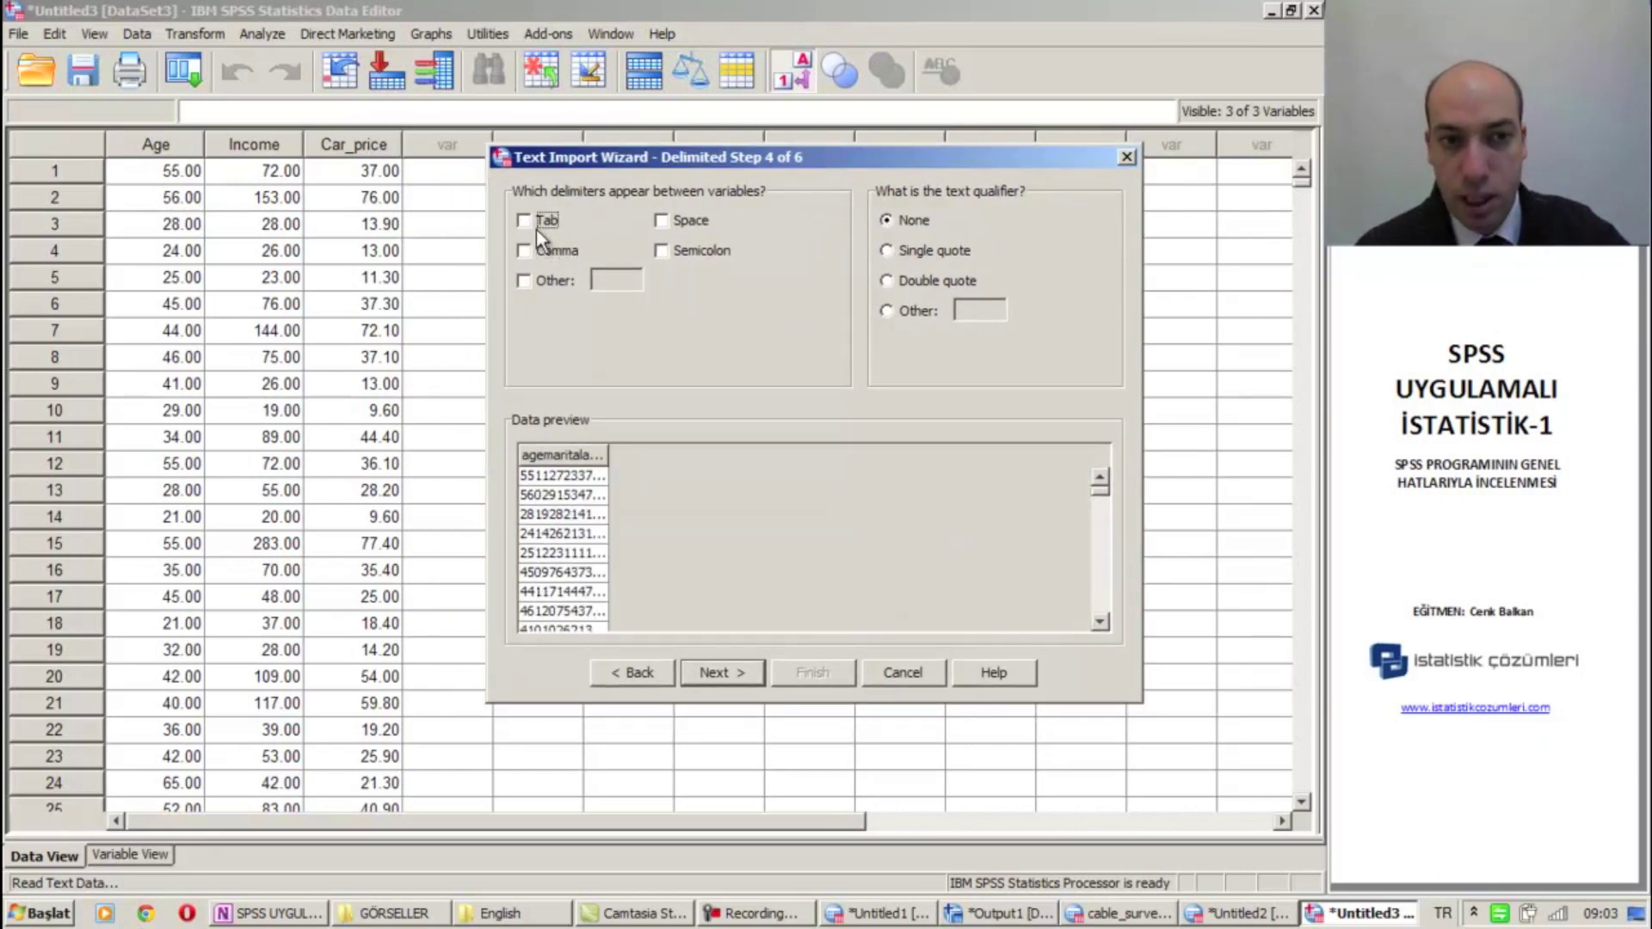
click(688, 221)
click(660, 220)
click(659, 250)
click(659, 251)
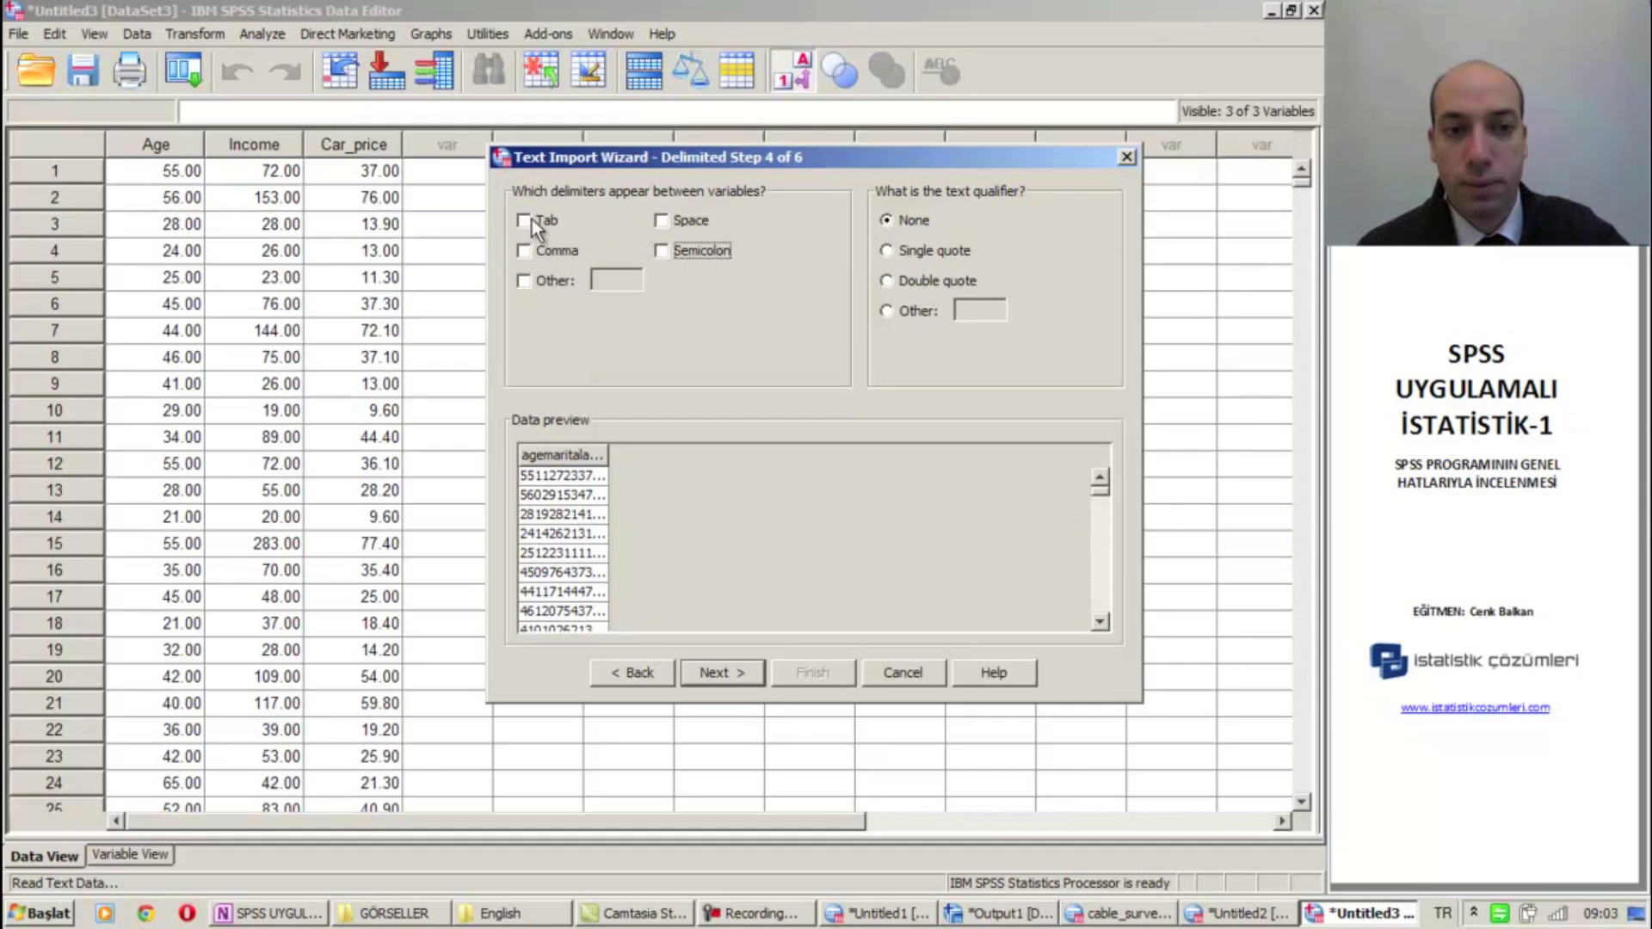
click(528, 220)
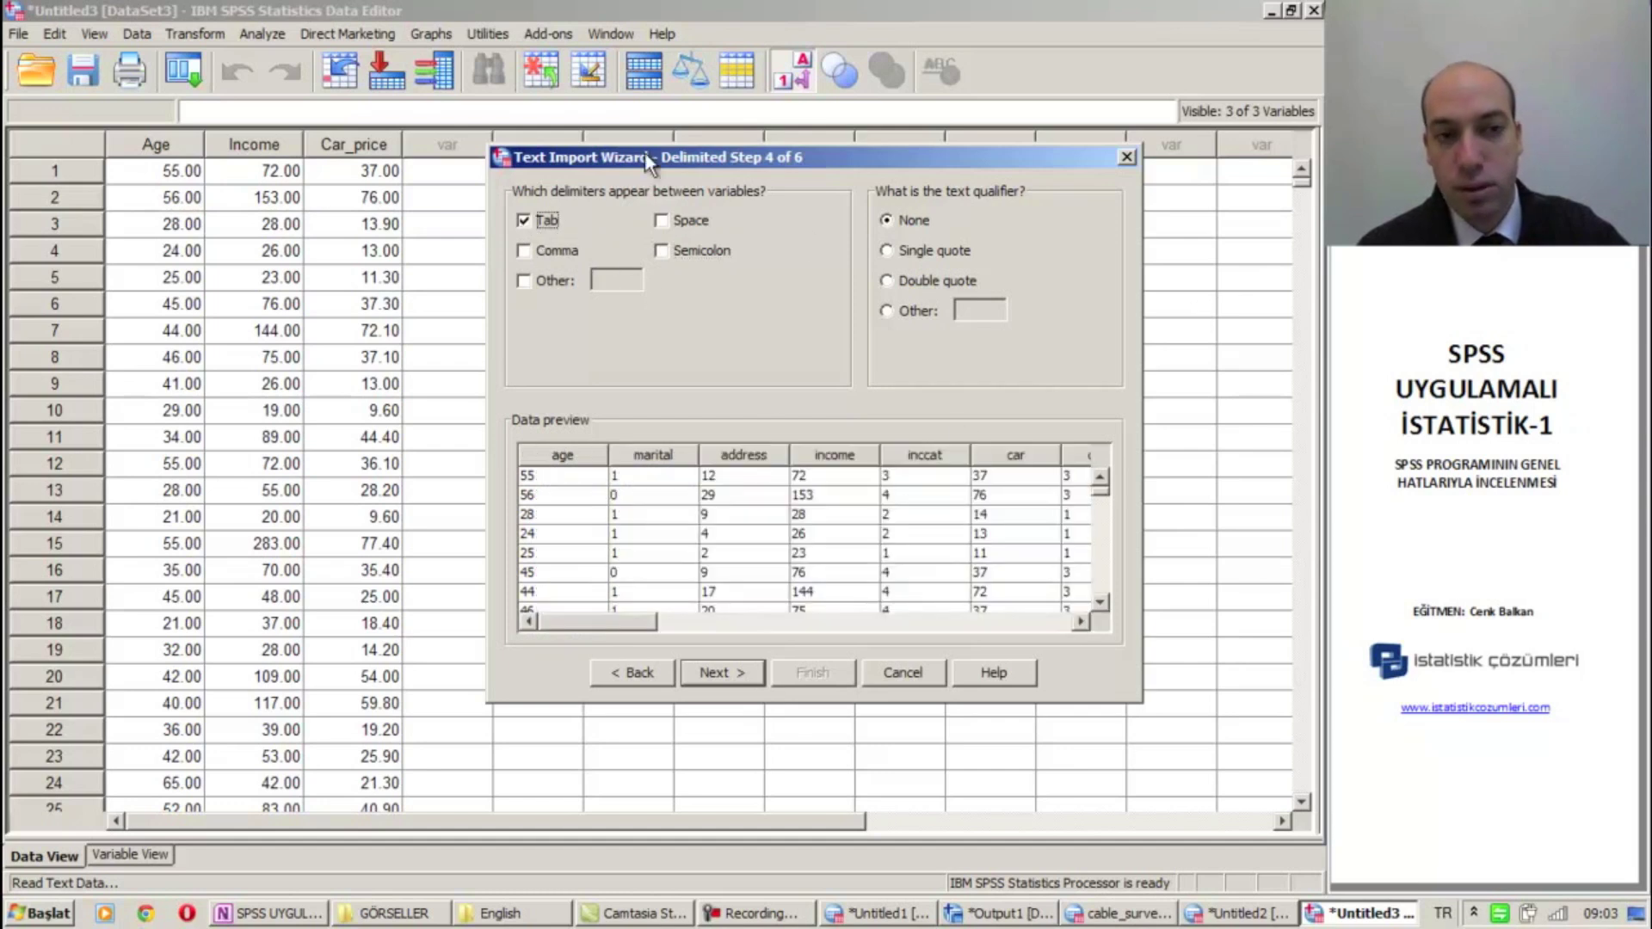
drag(669, 157, 648, 142)
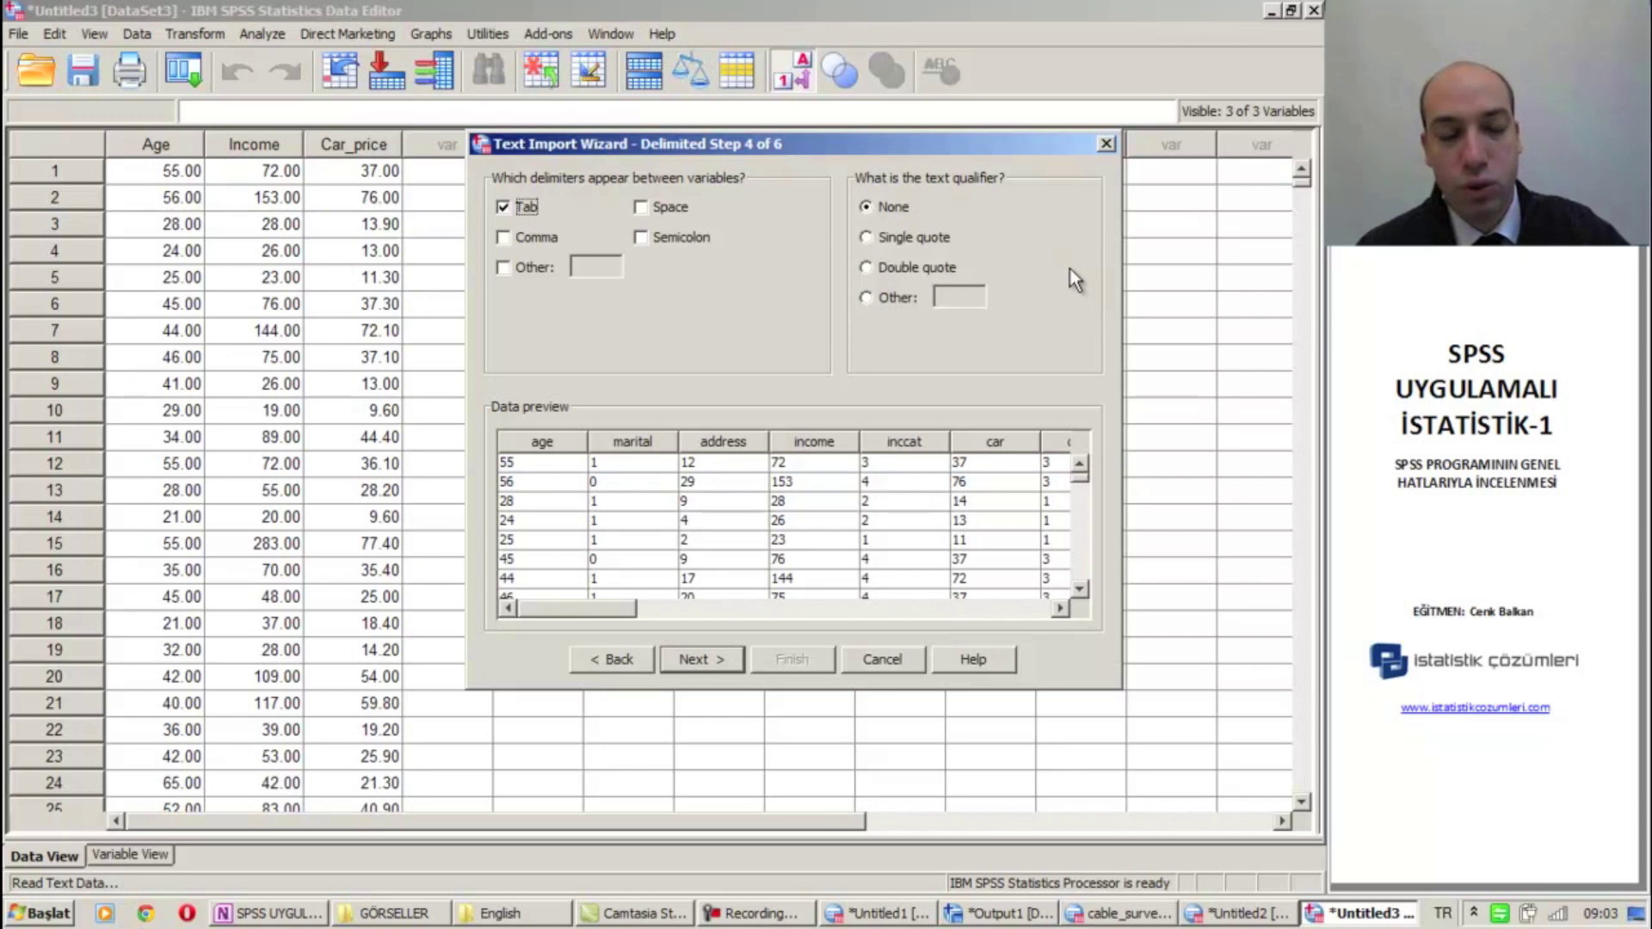
drag(1041, 139, 981, 176)
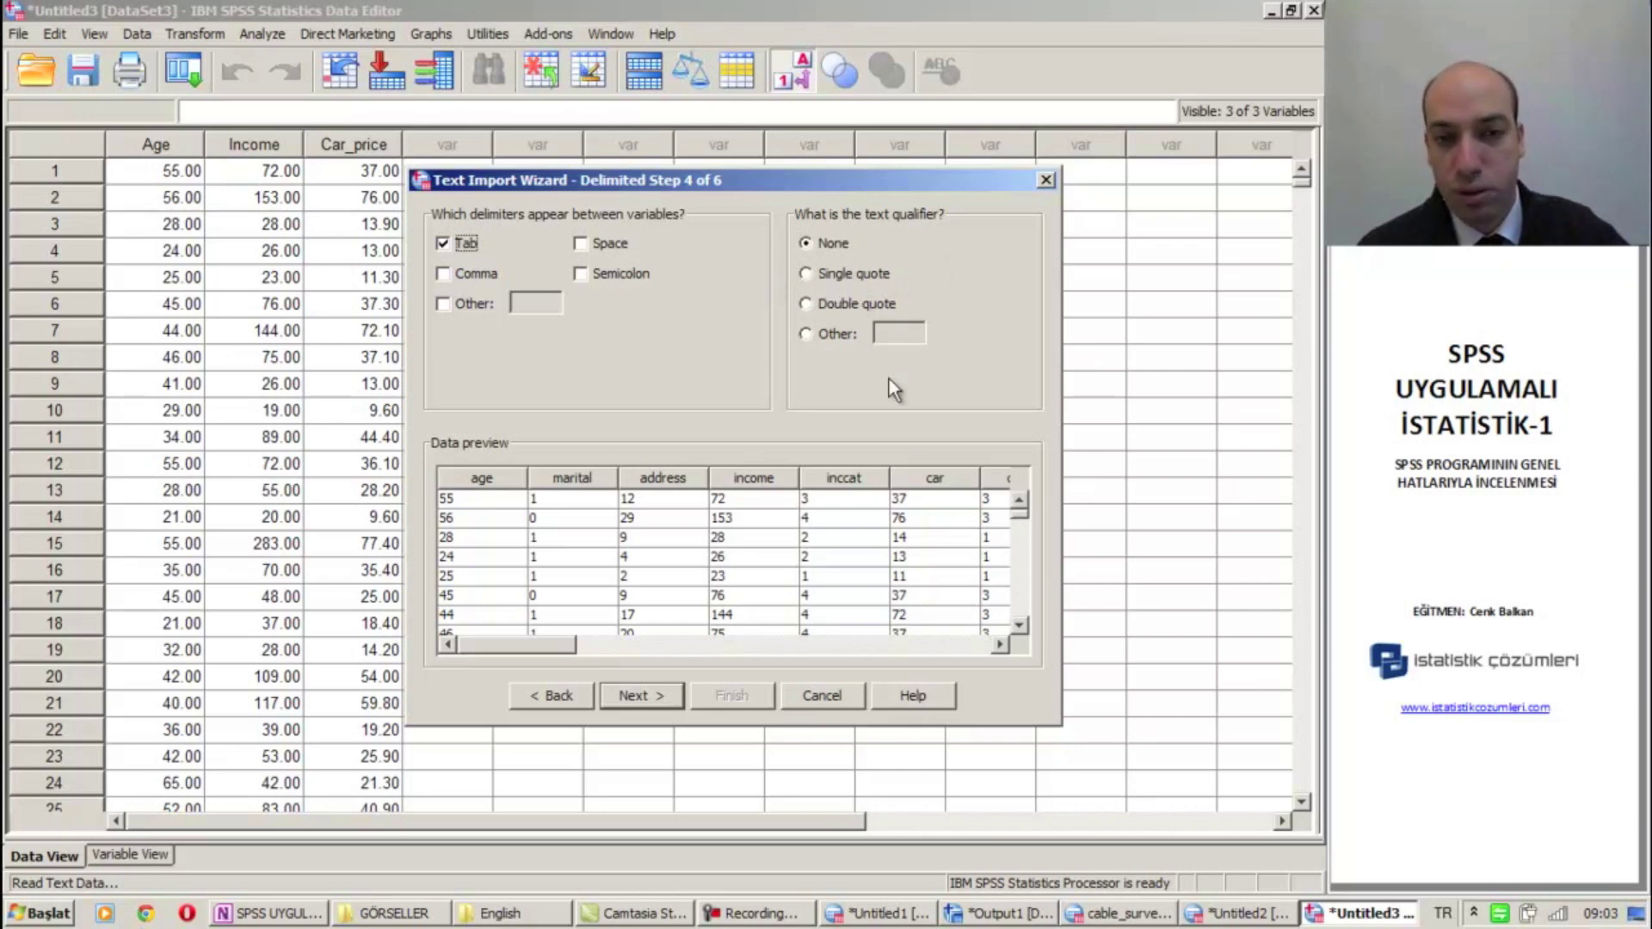
Step: Try Single quote, Double quote and a custom "2" as the text qualifier, and restore None
mouse_move(518, 642)
mouse_down()
mouse_move(901, 642)
mouse_move(518, 654)
mouse_up()
click(871, 277)
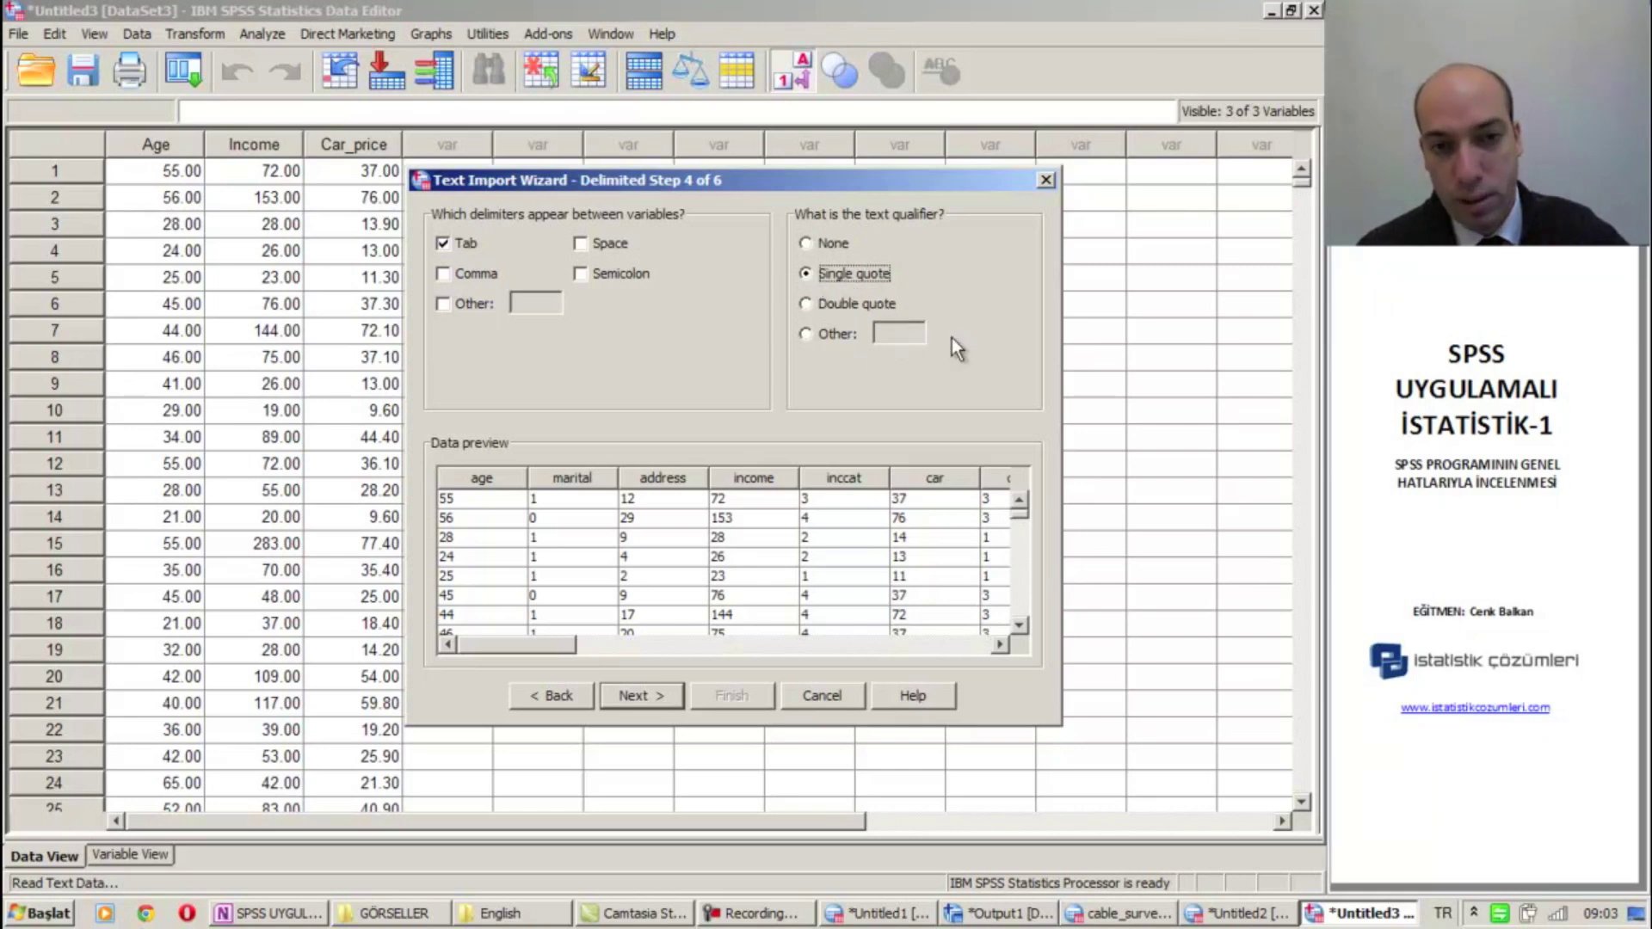
drag(545, 642, 471, 647)
click(866, 301)
click(829, 339)
click(894, 332)
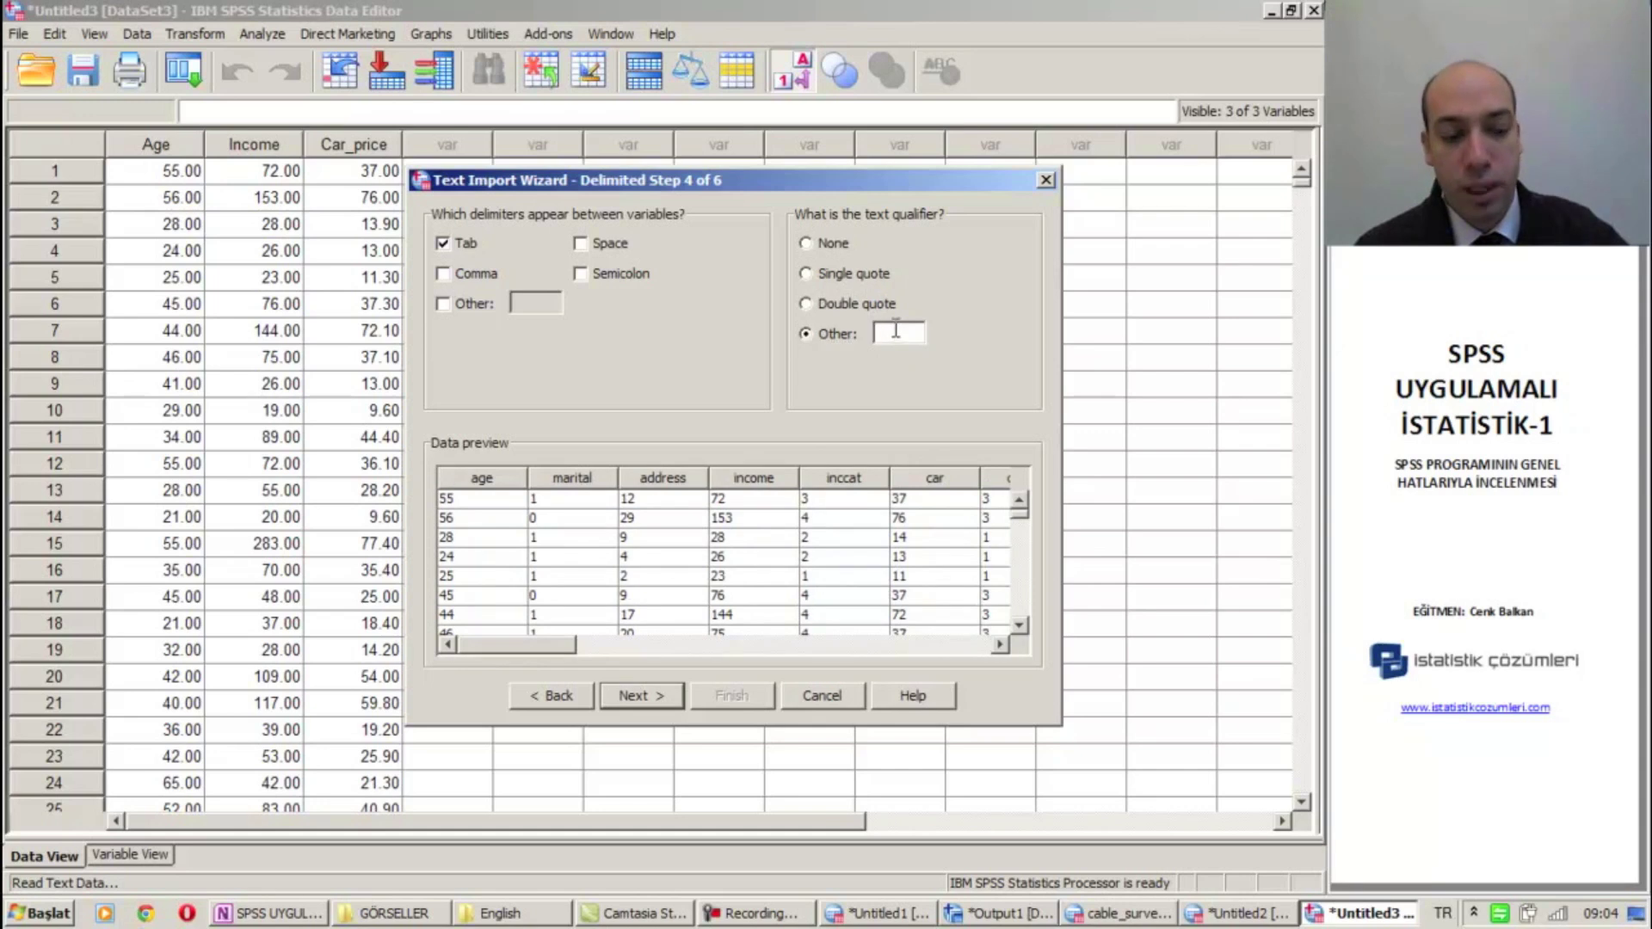
text(2)
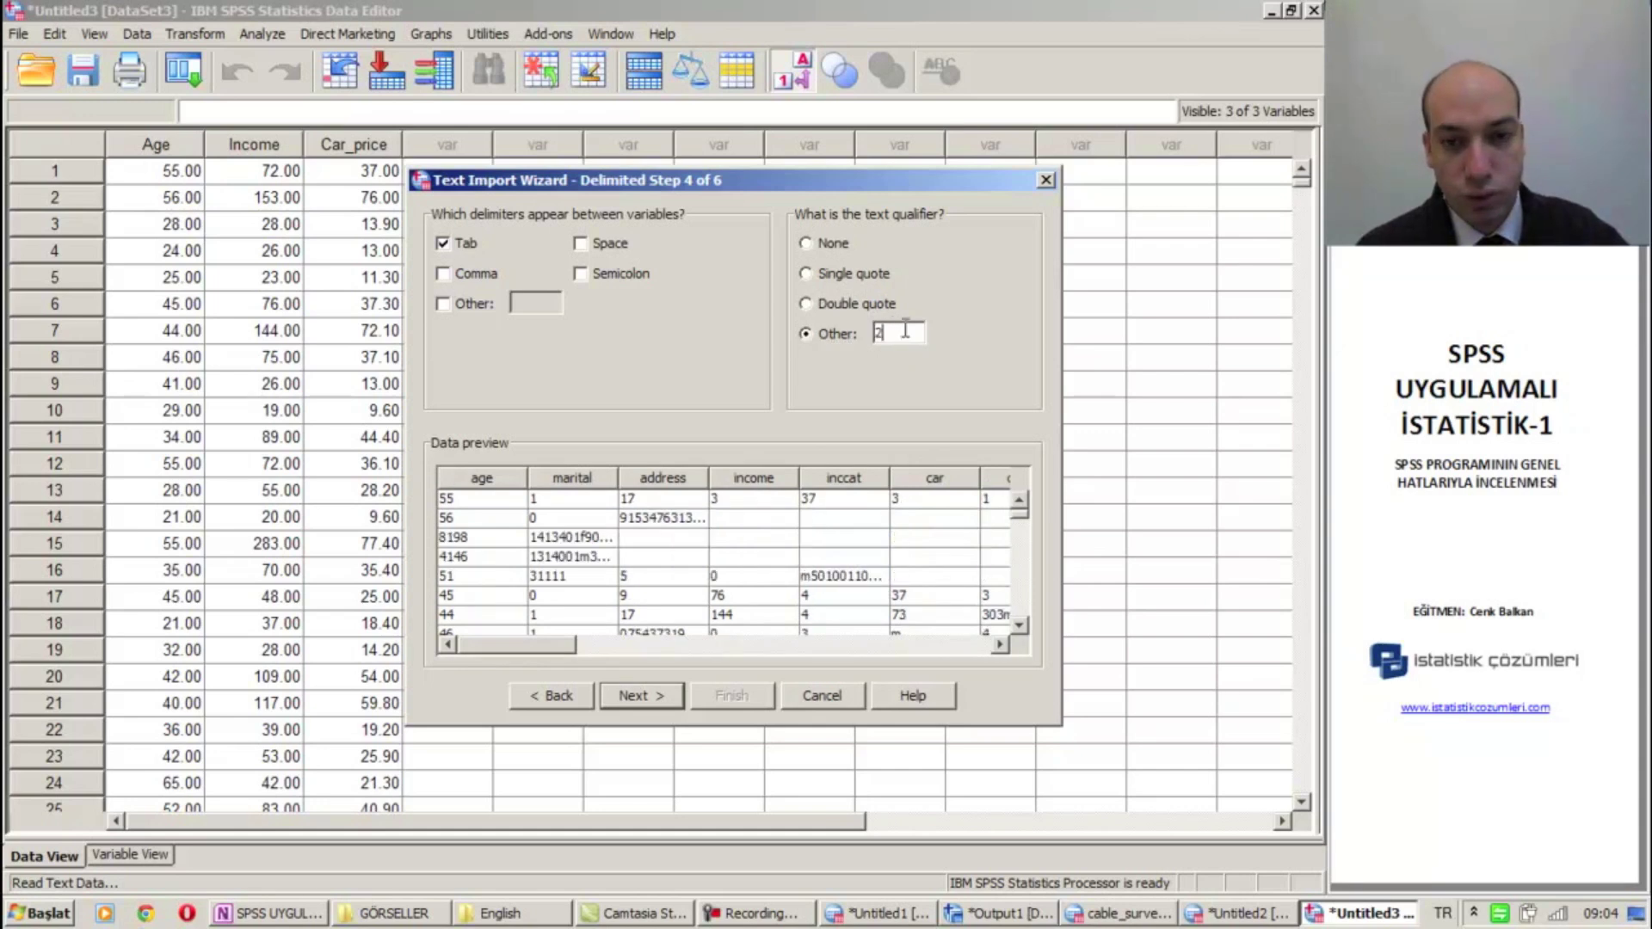
key(BackSpace)
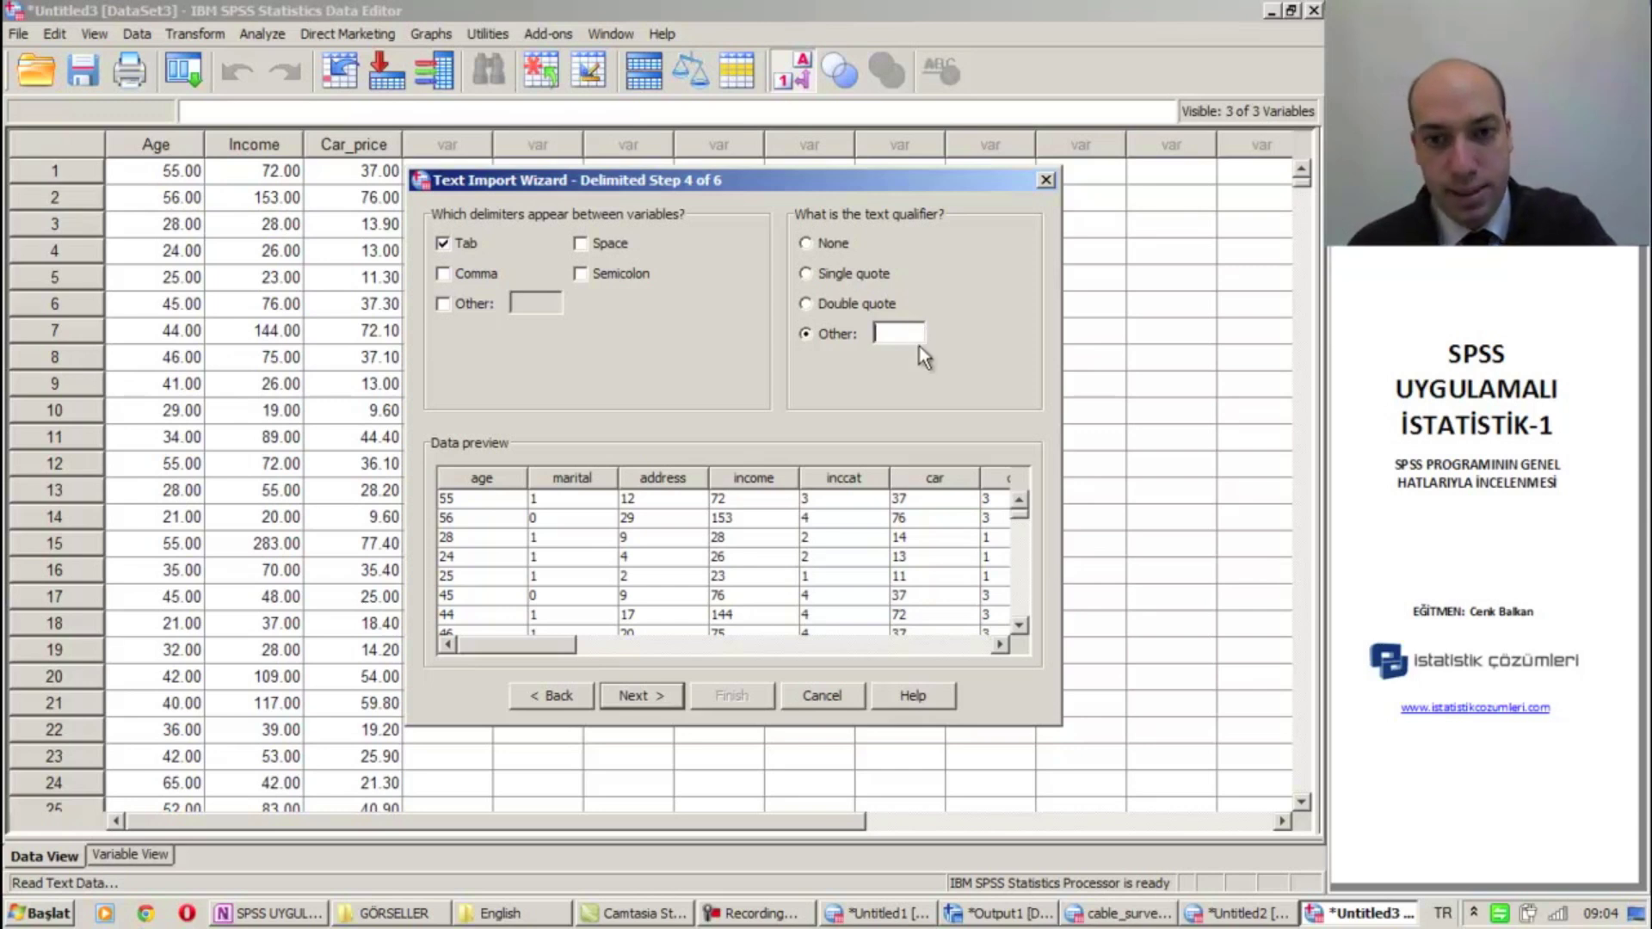
click(822, 246)
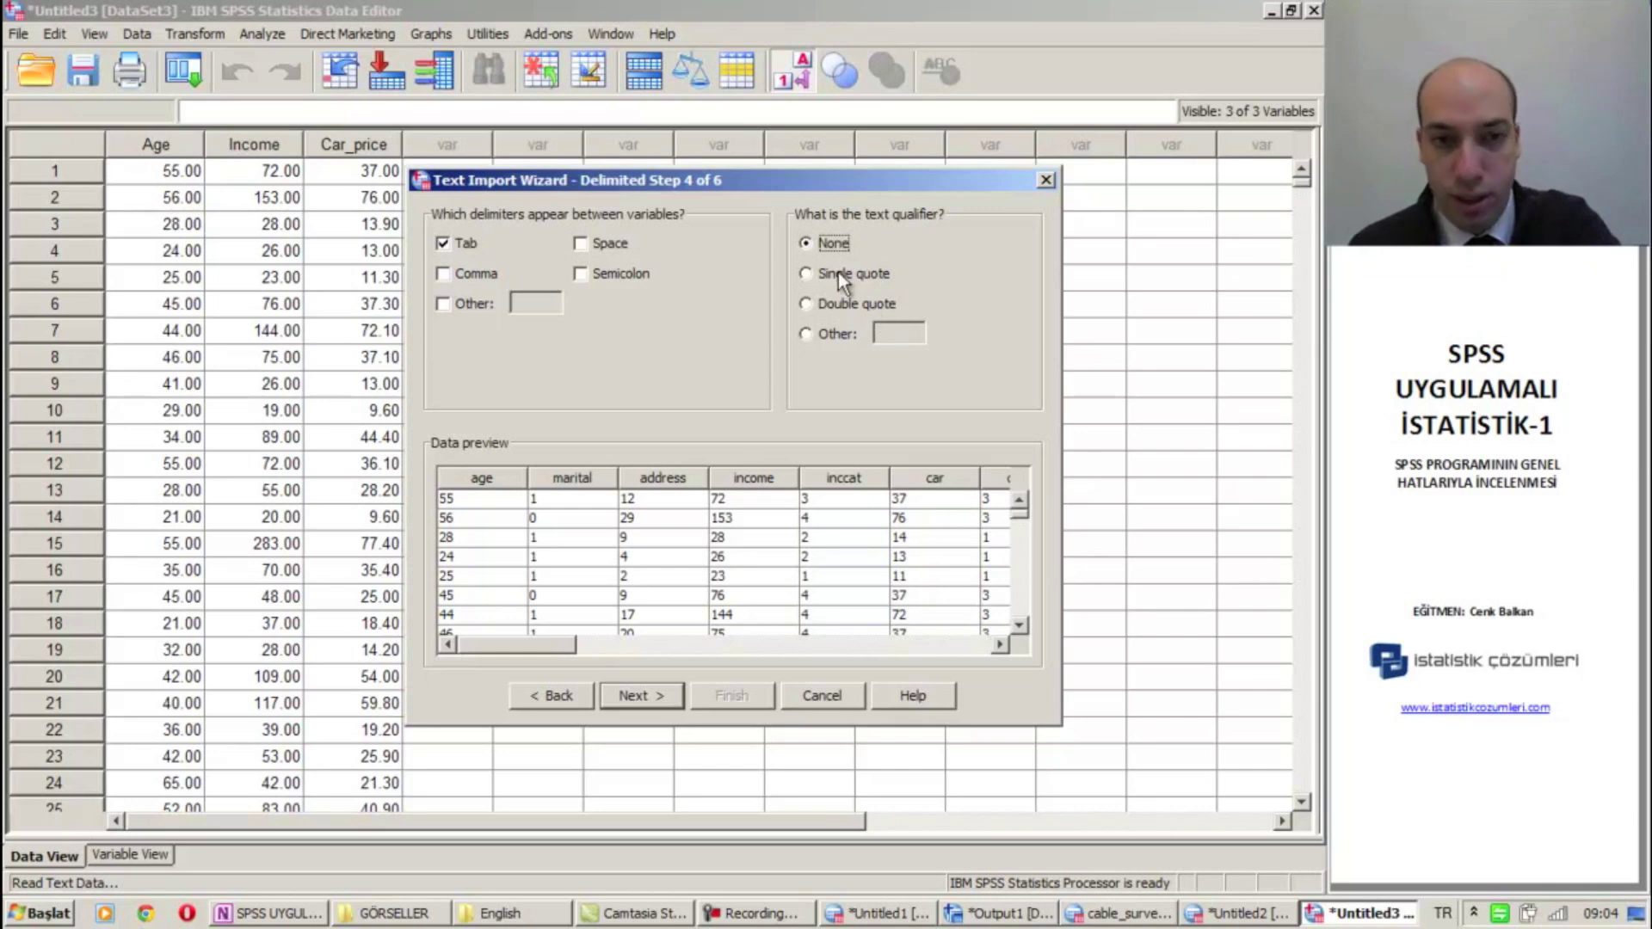
Step: Try the Double quote and Other text qualifiers again, and return the text qualifier to None
click(833, 303)
click(823, 335)
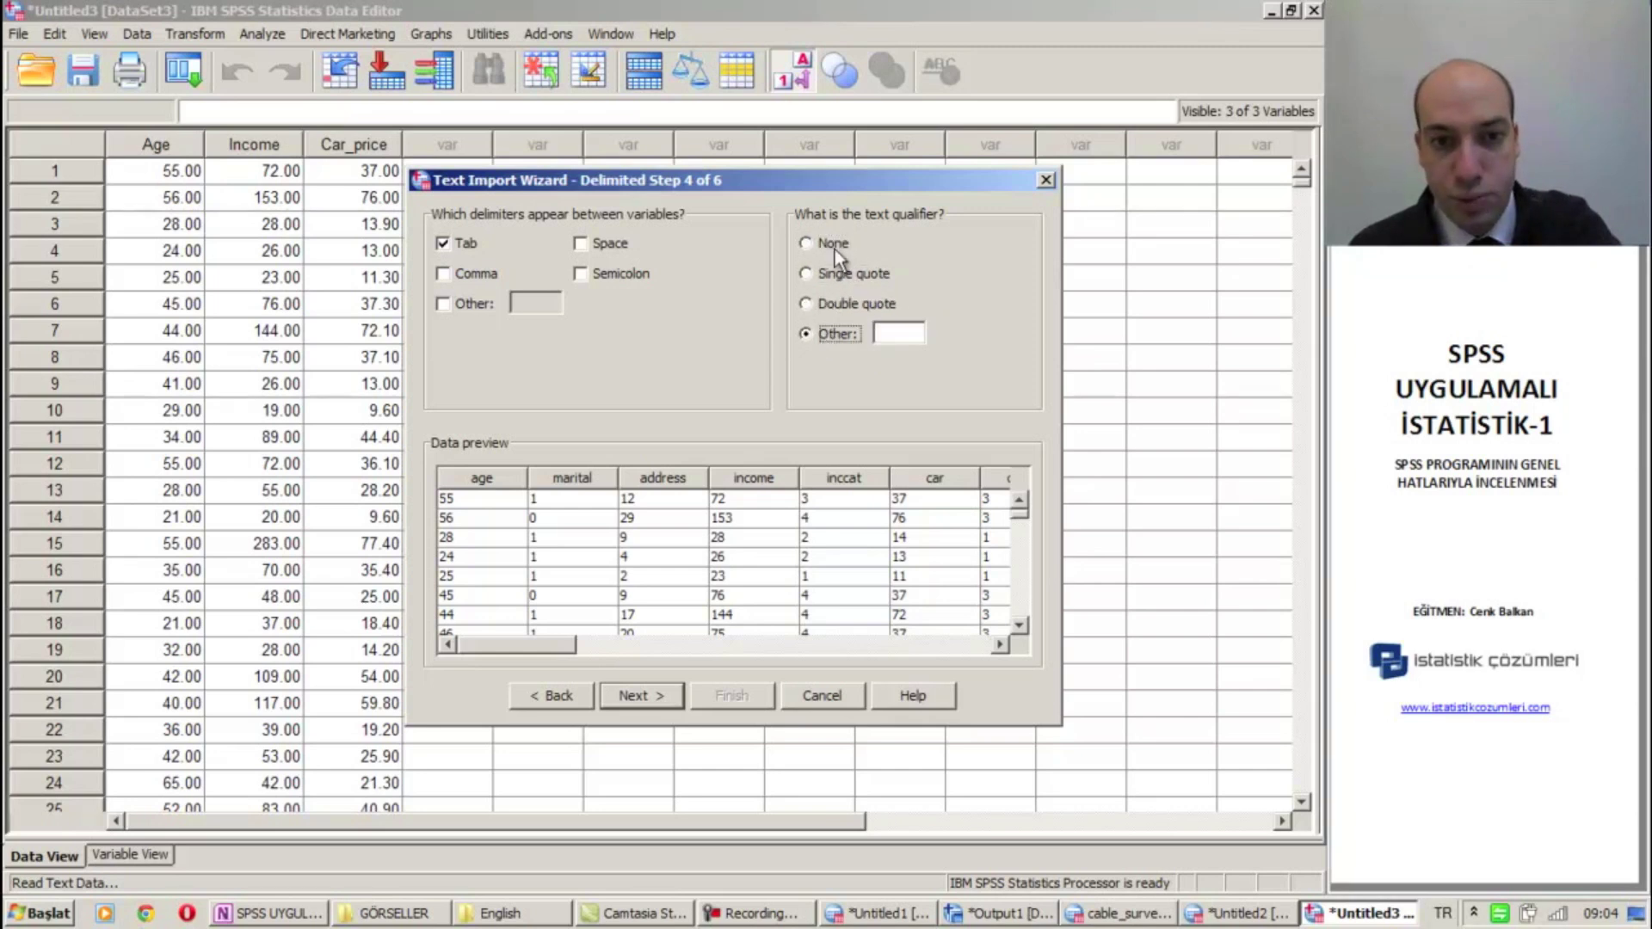
click(833, 241)
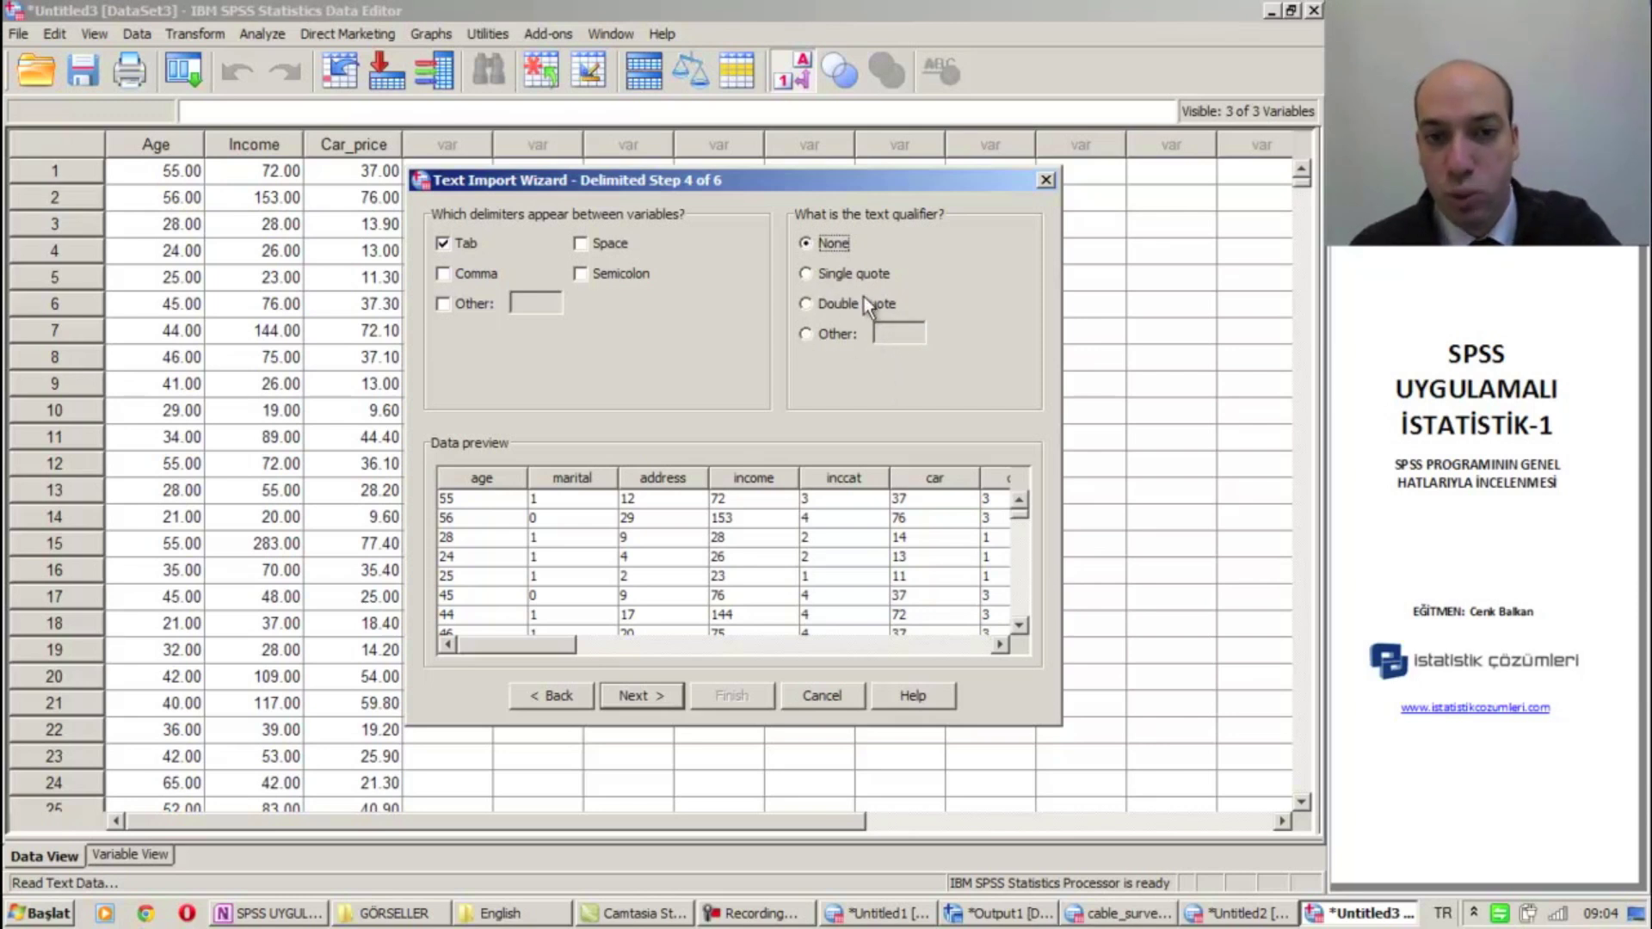
click(836, 305)
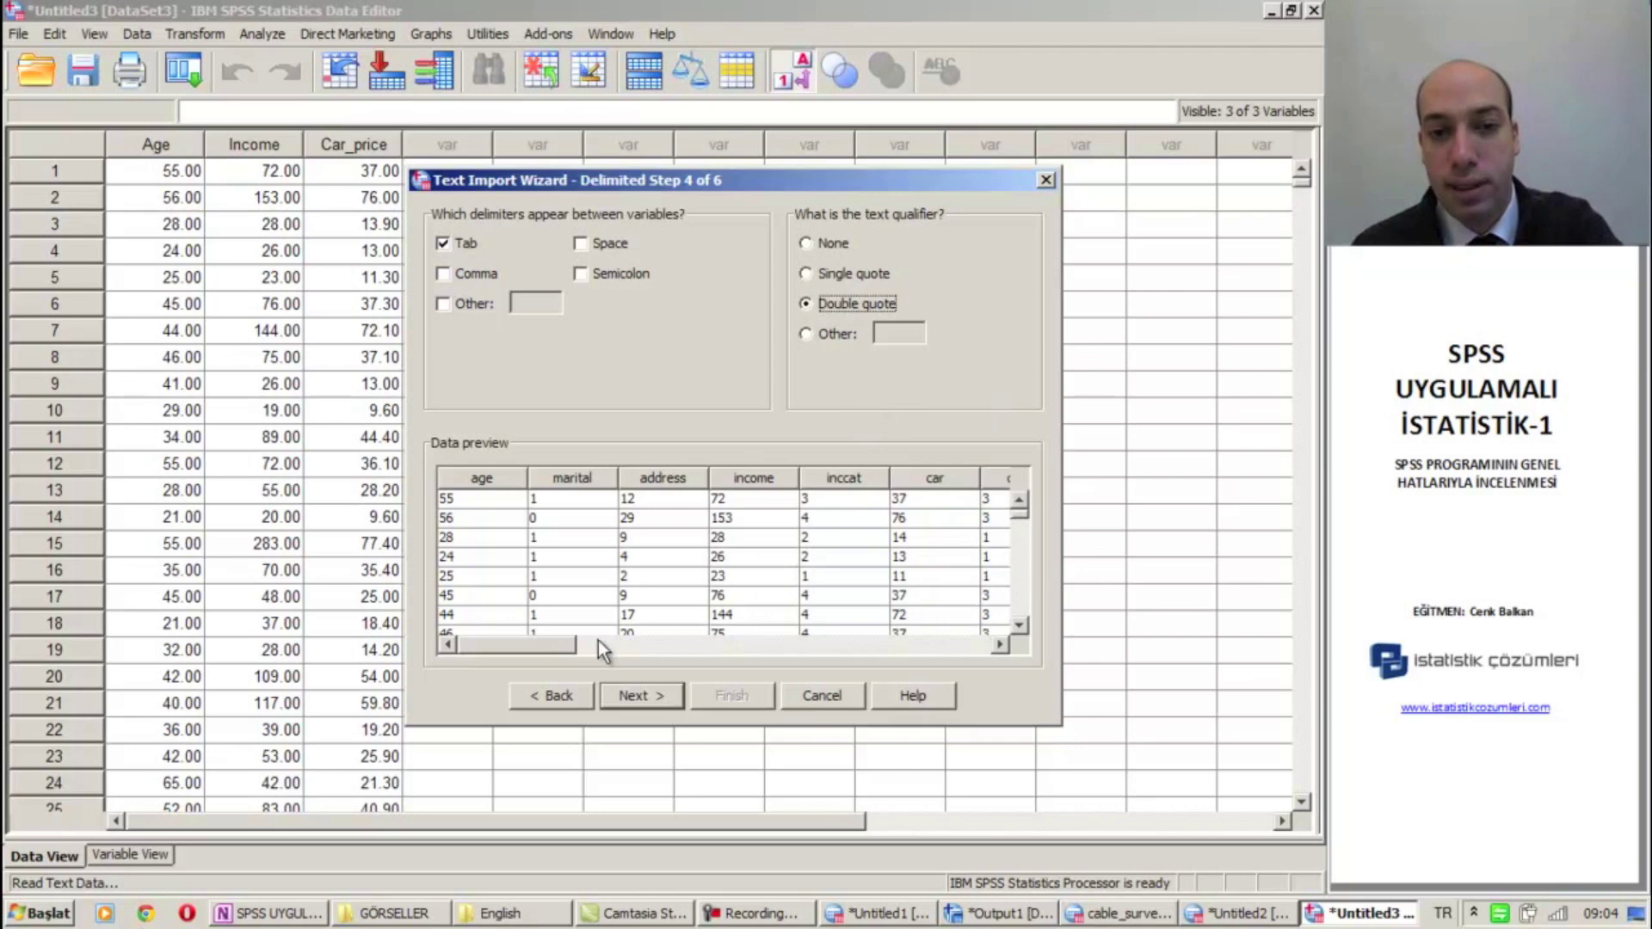
mouse_move(530, 649)
mouse_down()
mouse_move(808, 633)
mouse_move(509, 638)
mouse_up()
click(825, 244)
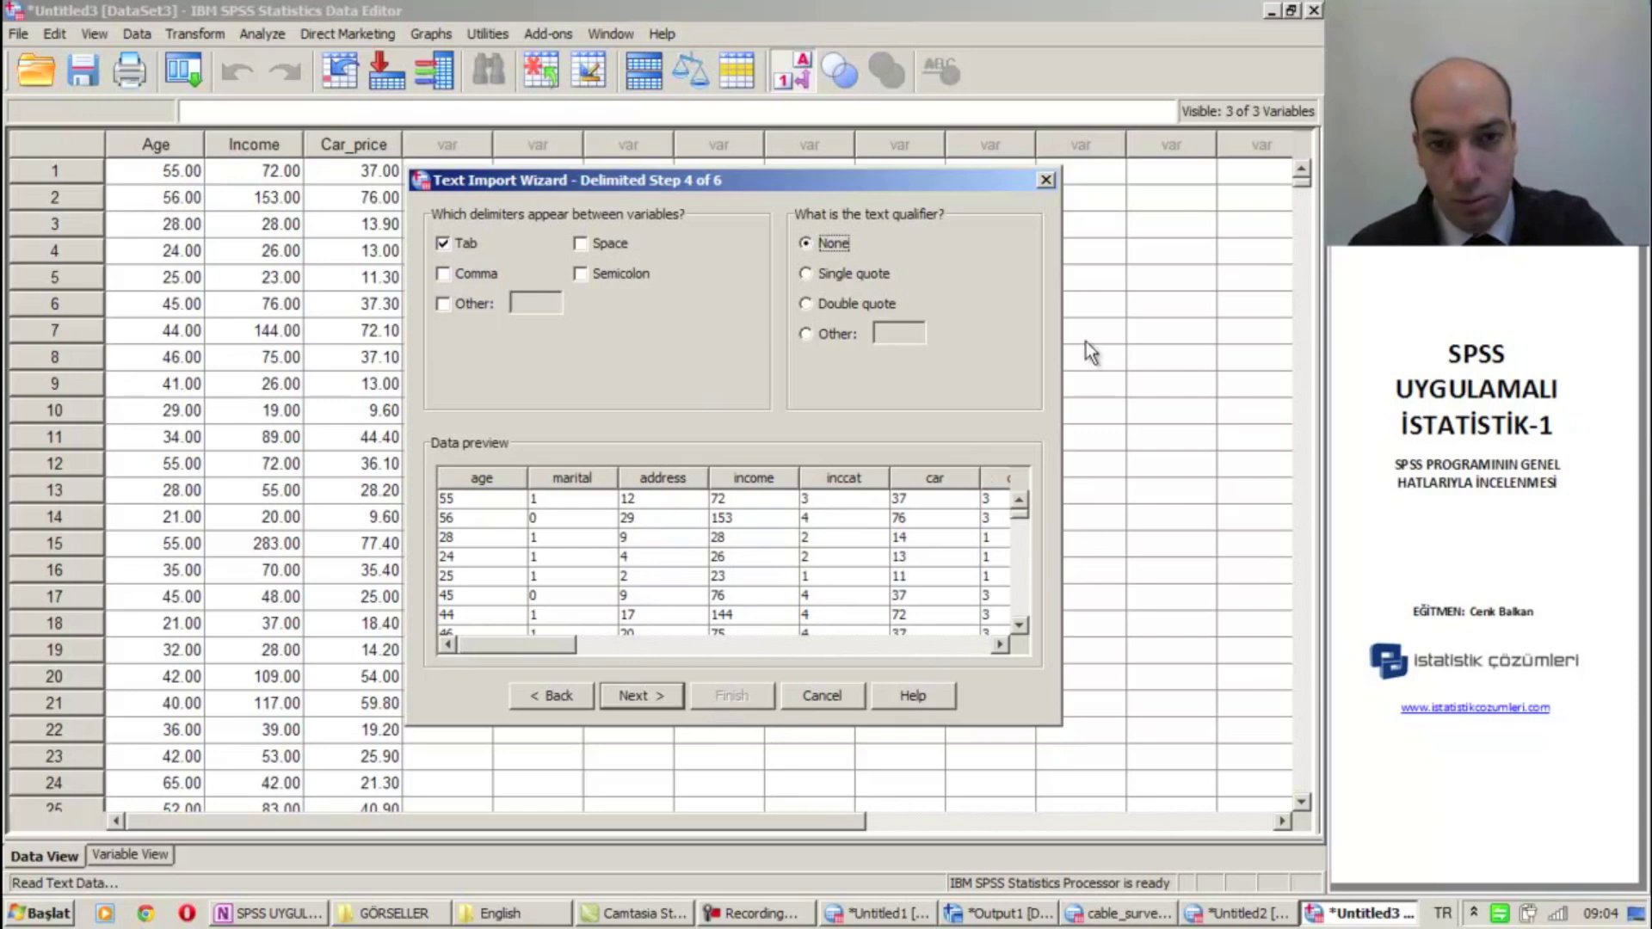
Step: Continue to the variable specifications and select the age column in the data preview
click(656, 688)
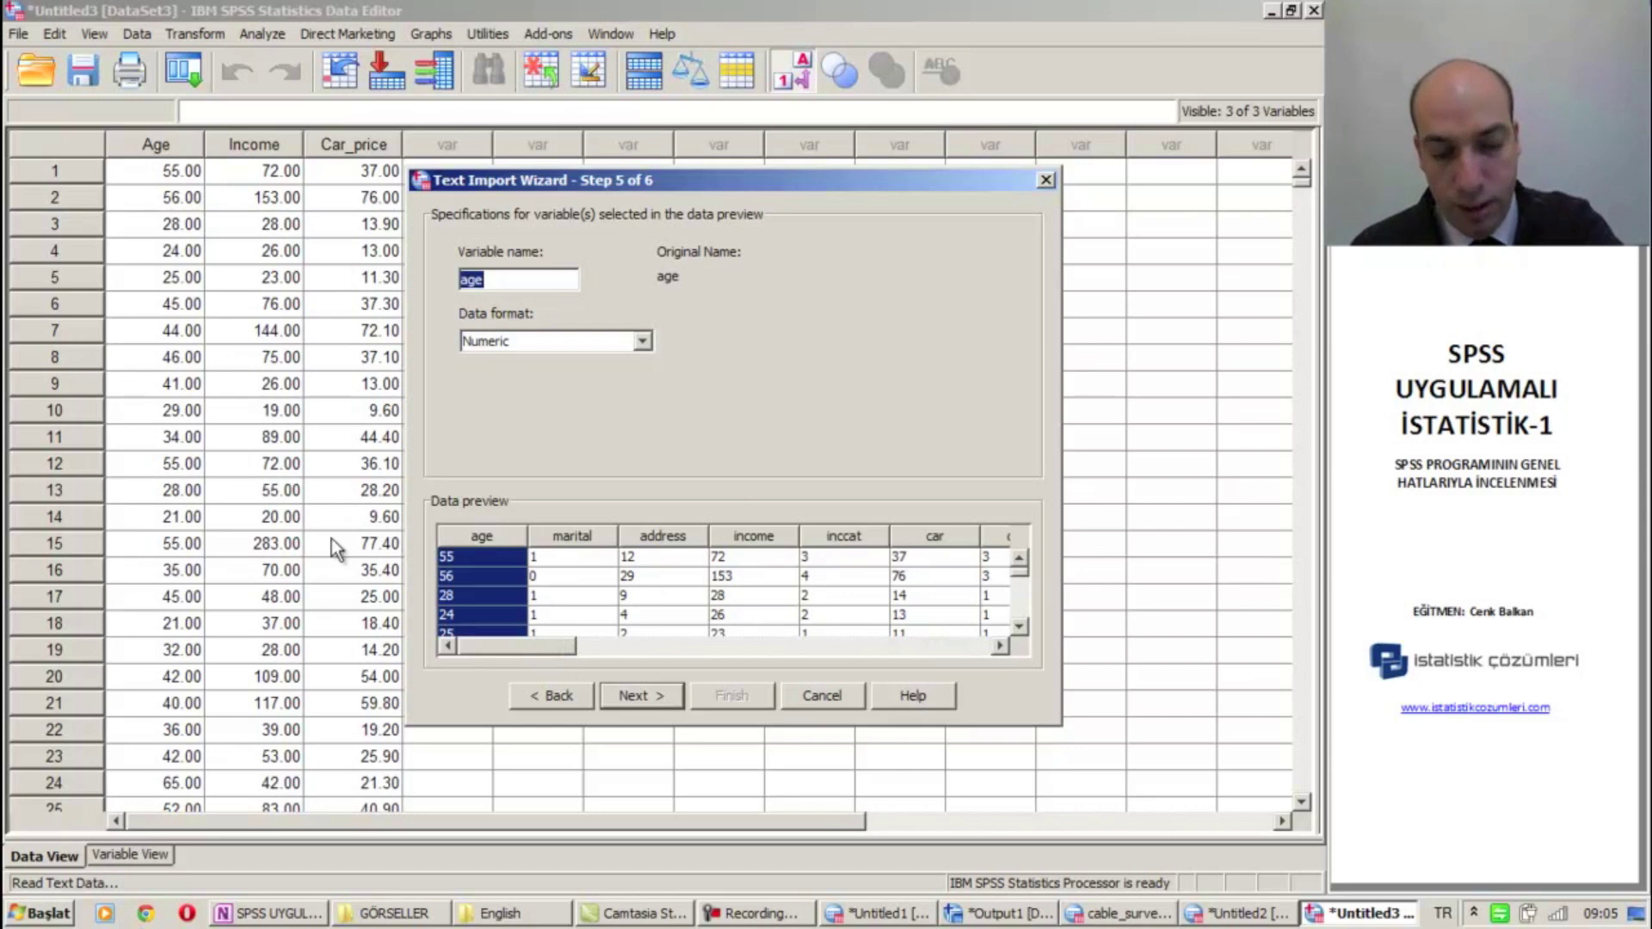
mouse_move(504, 643)
mouse_down()
mouse_move(766, 639)
mouse_move(509, 648)
mouse_up()
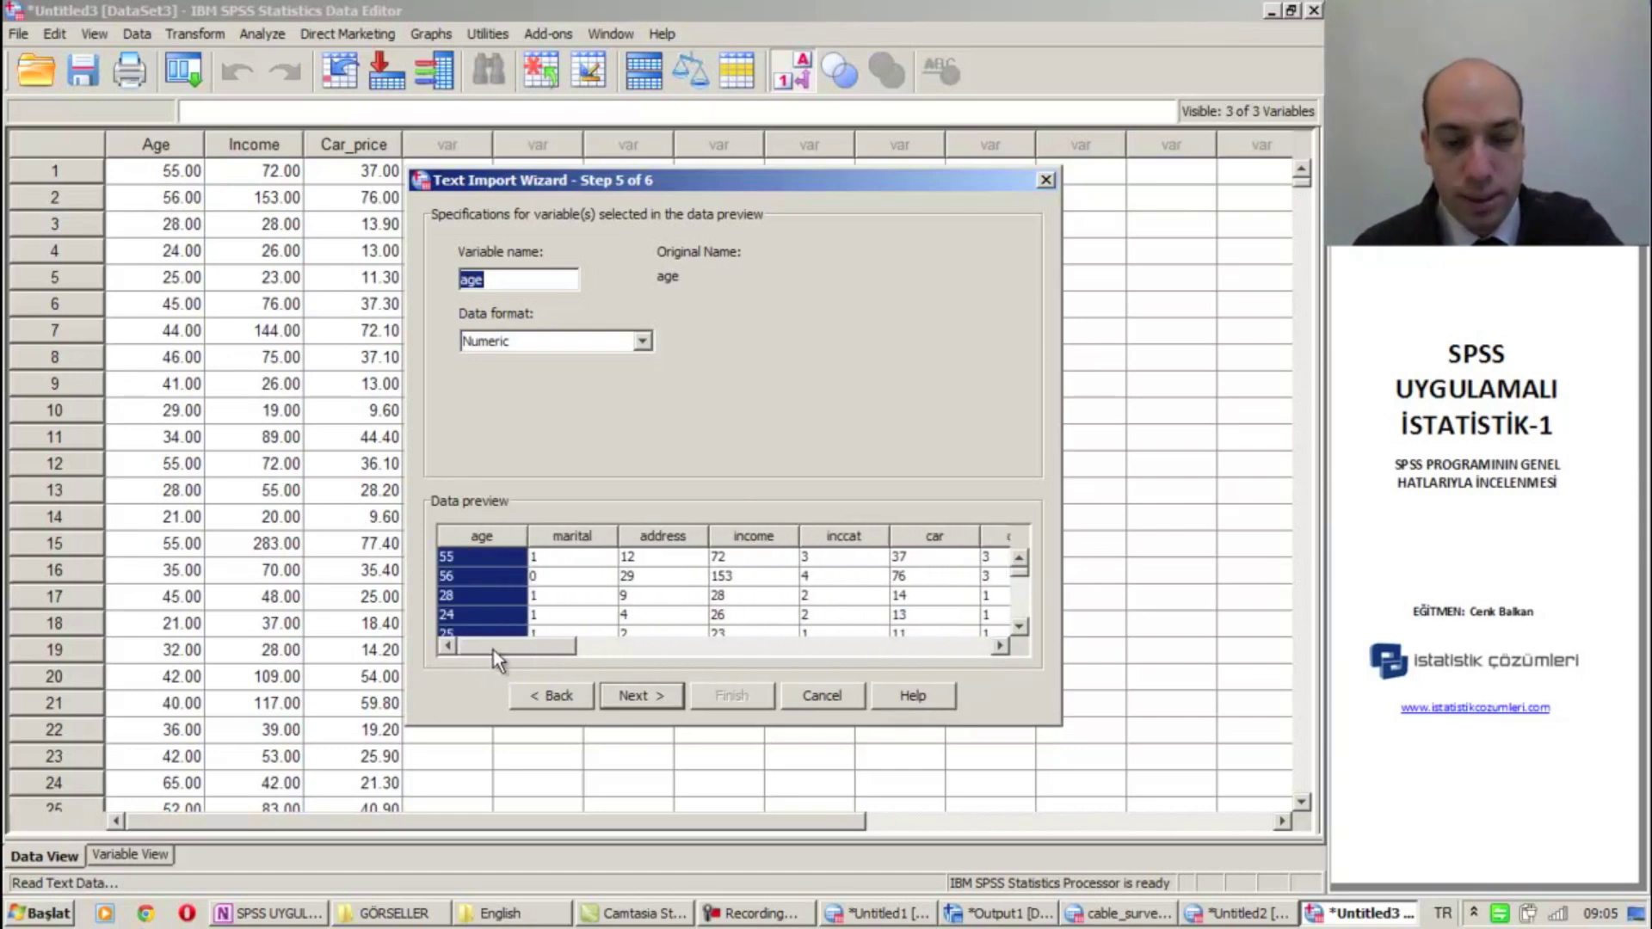
click(589, 542)
click(499, 542)
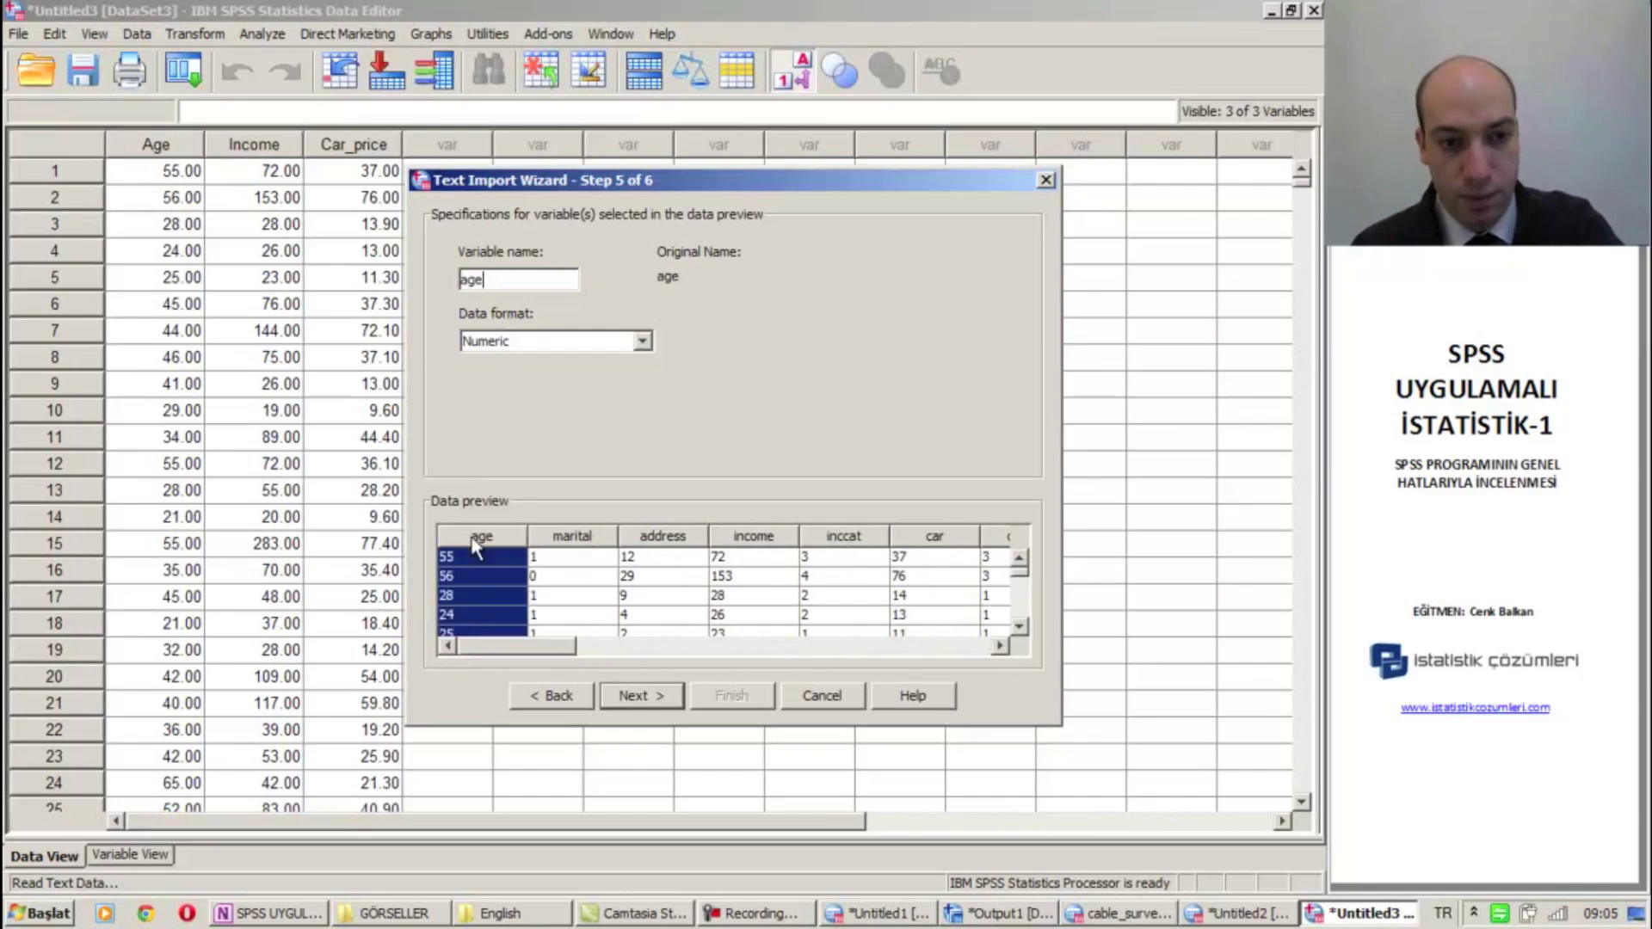
Step: Review the name of the age variable and the data formats available for it, keeping Numeric
double_click(530, 279)
click(539, 279)
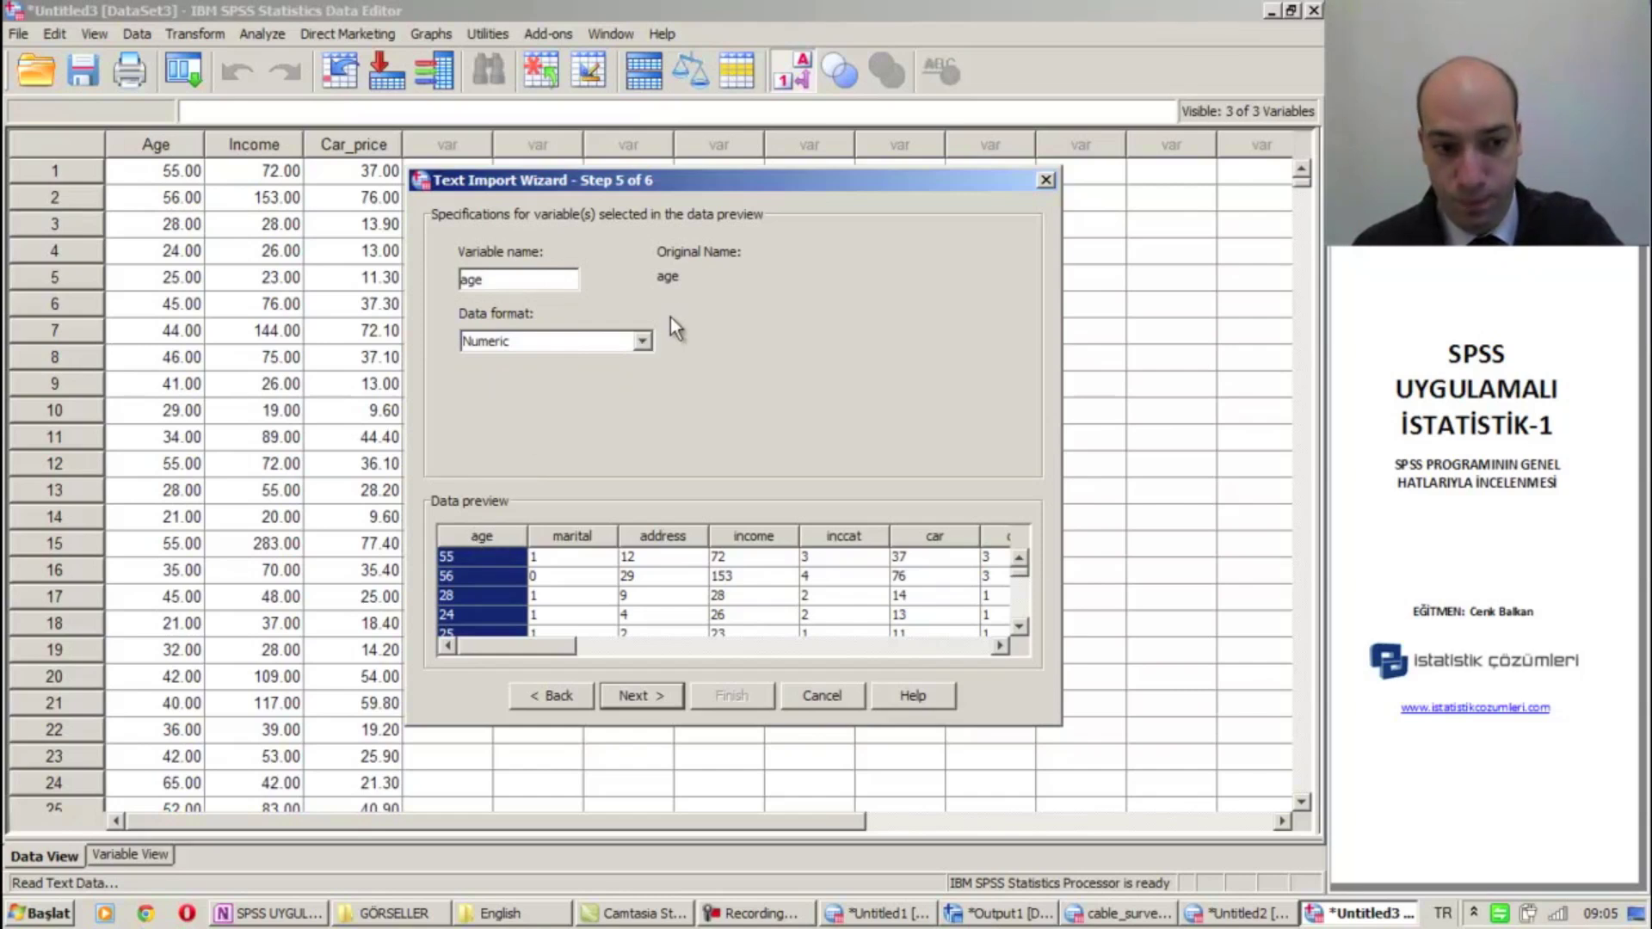
click(641, 343)
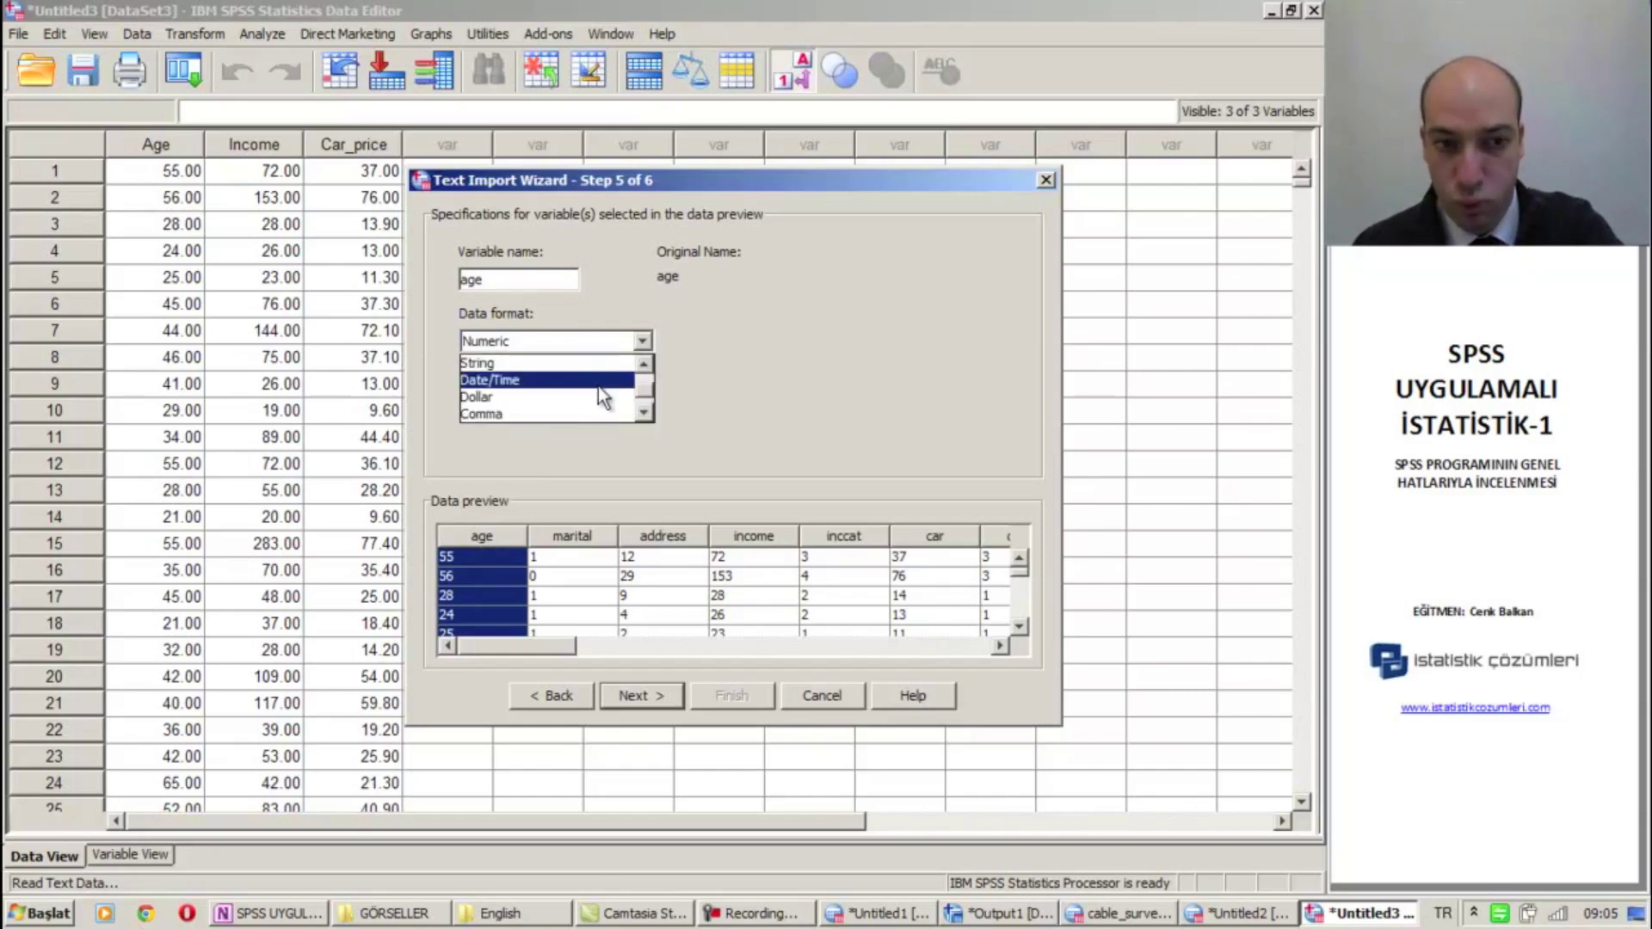
scroll(597, 392, up, 1)
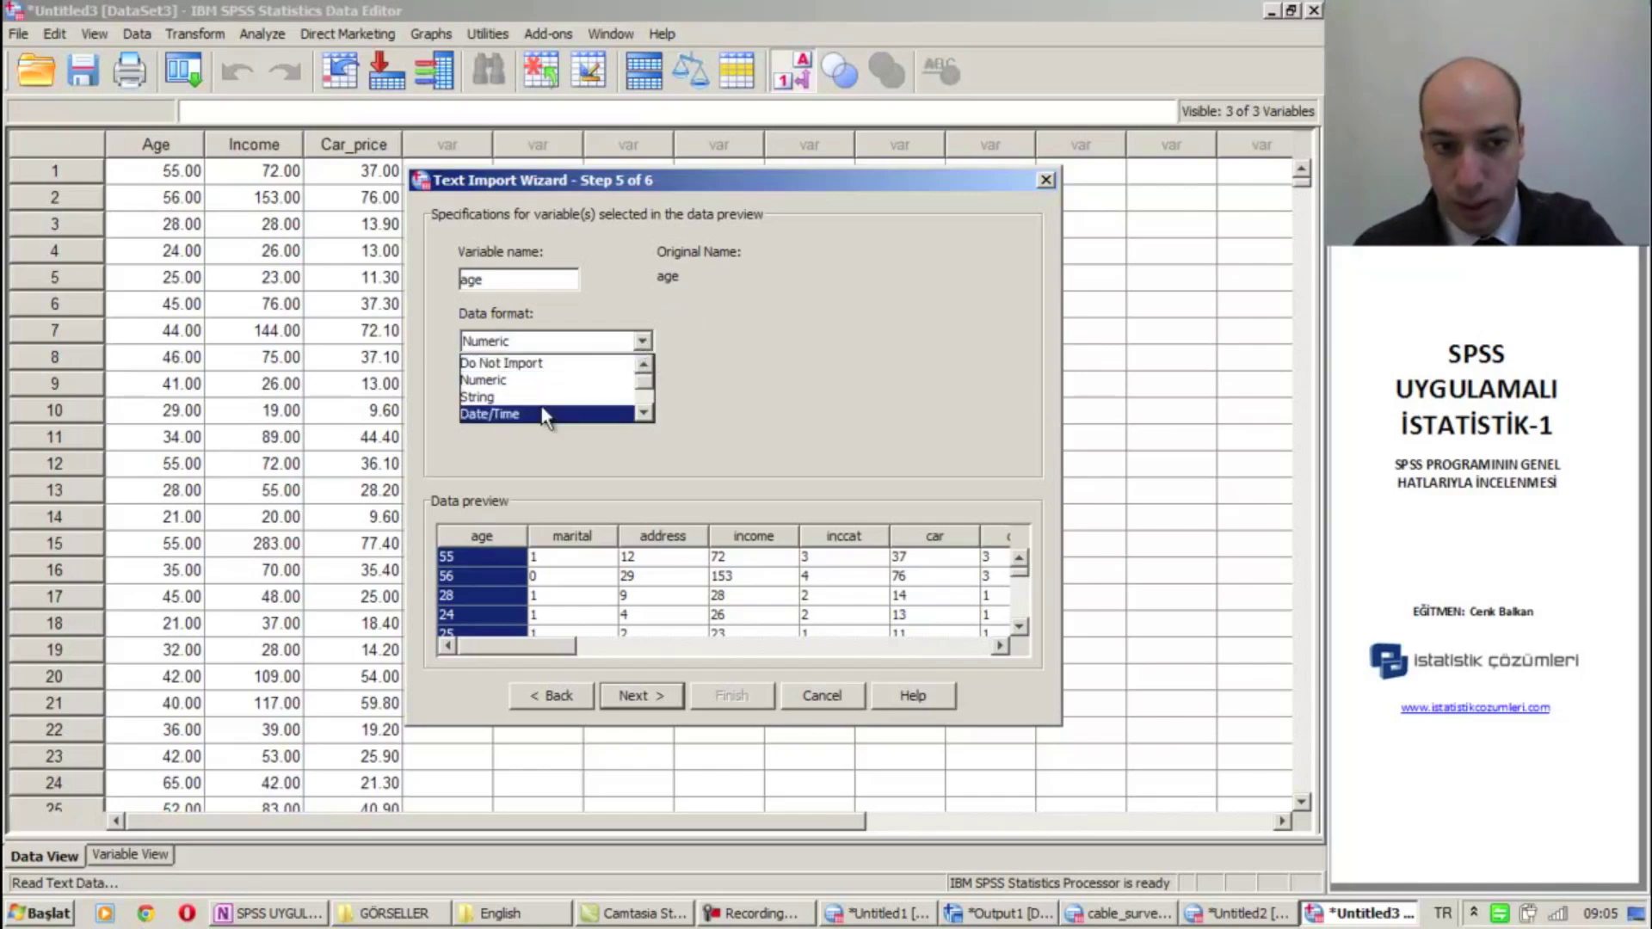
click(642, 342)
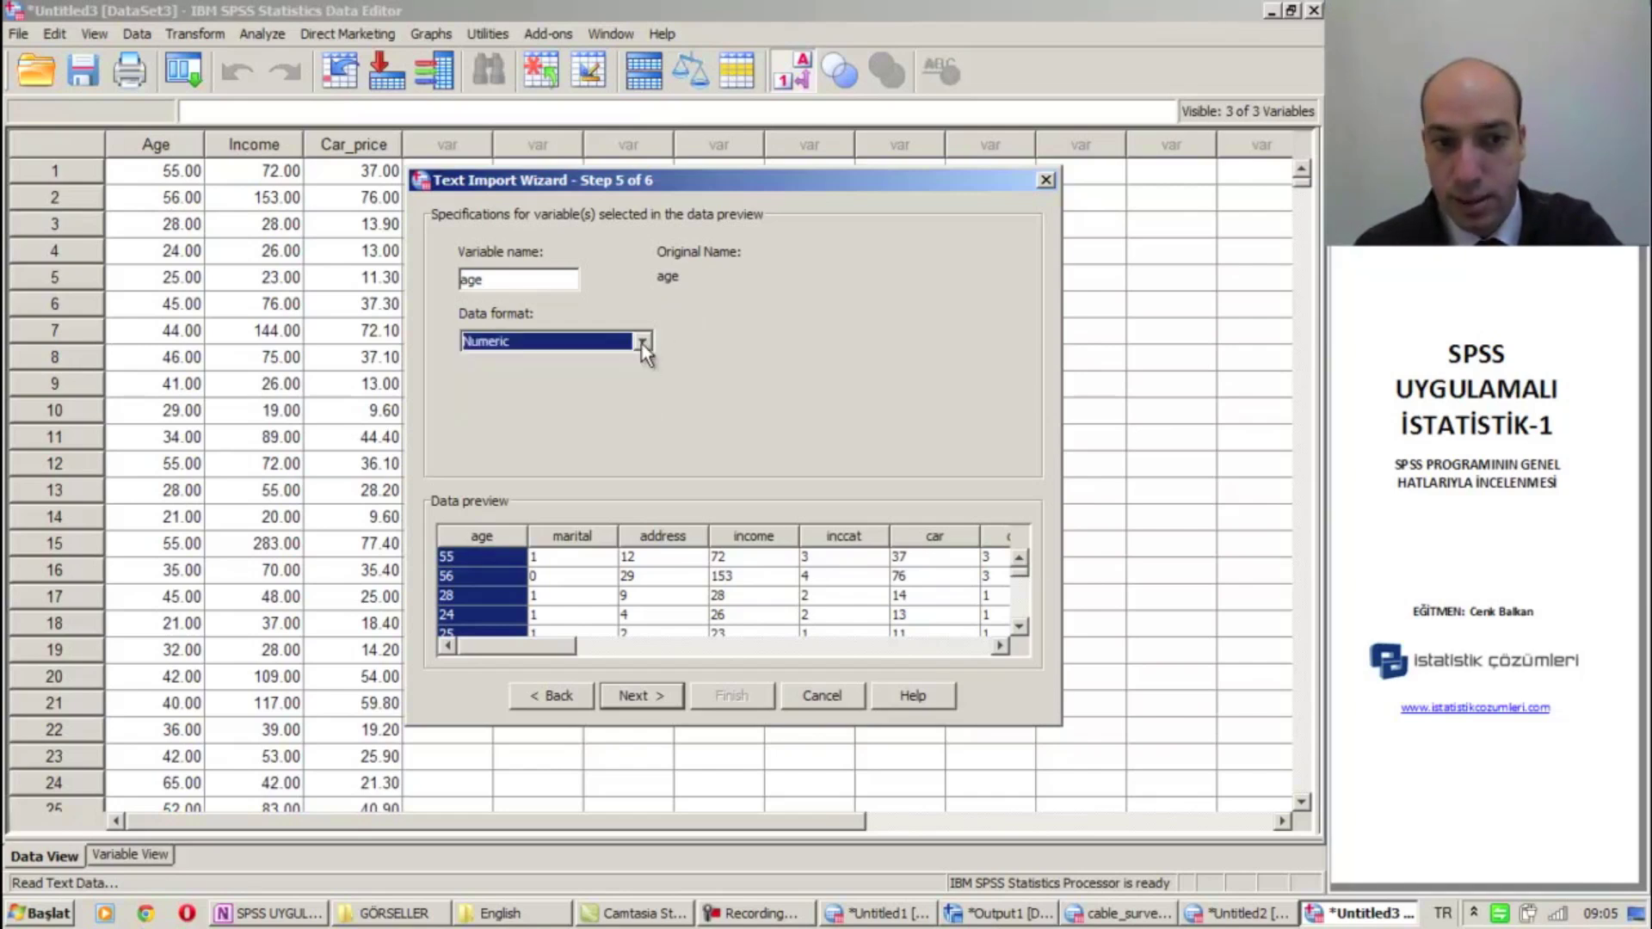
Step: Check the specifications of the marital, address, income, inccat and car columns in the data preview, and reselect age
click(572, 535)
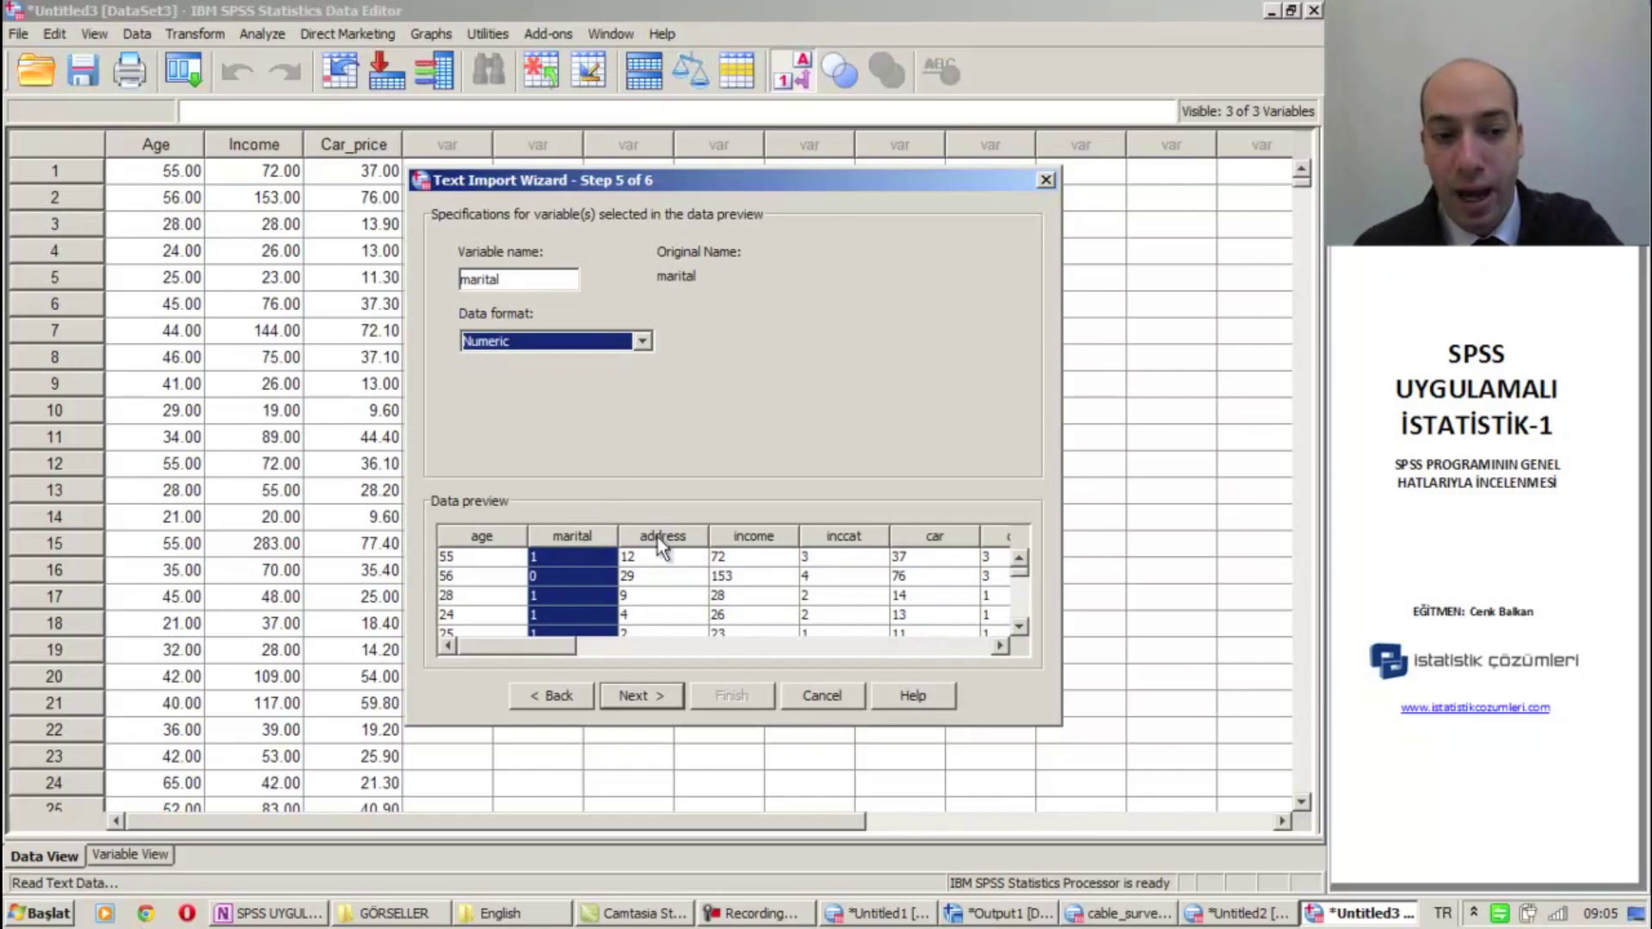
click(660, 535)
click(762, 538)
click(843, 537)
click(932, 540)
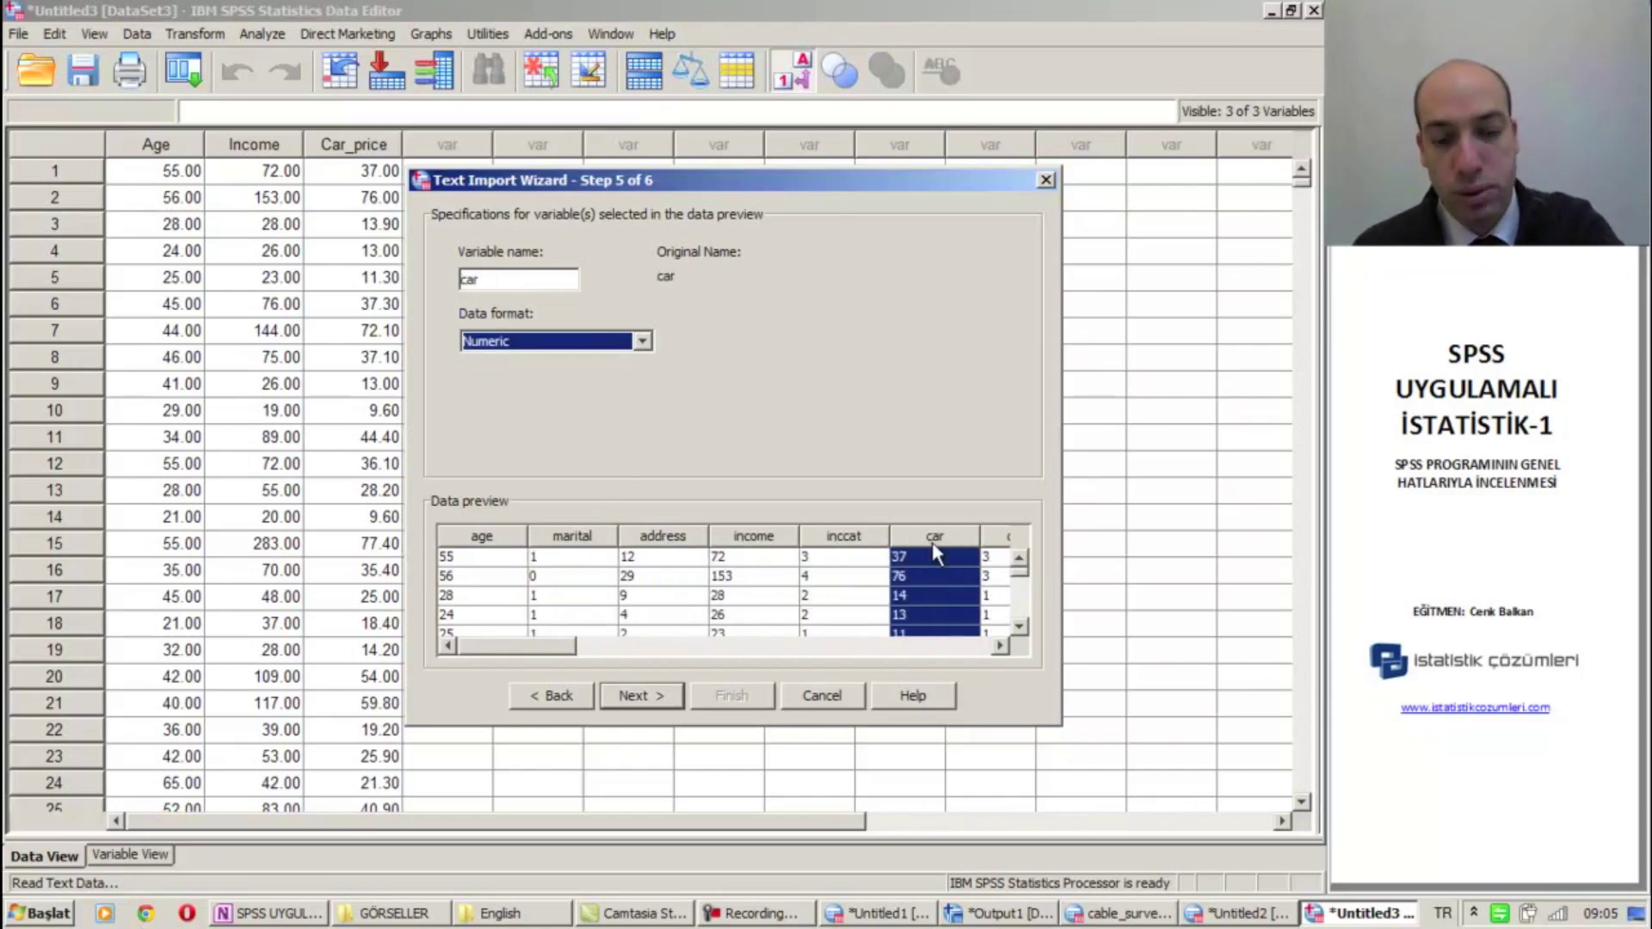
click(478, 533)
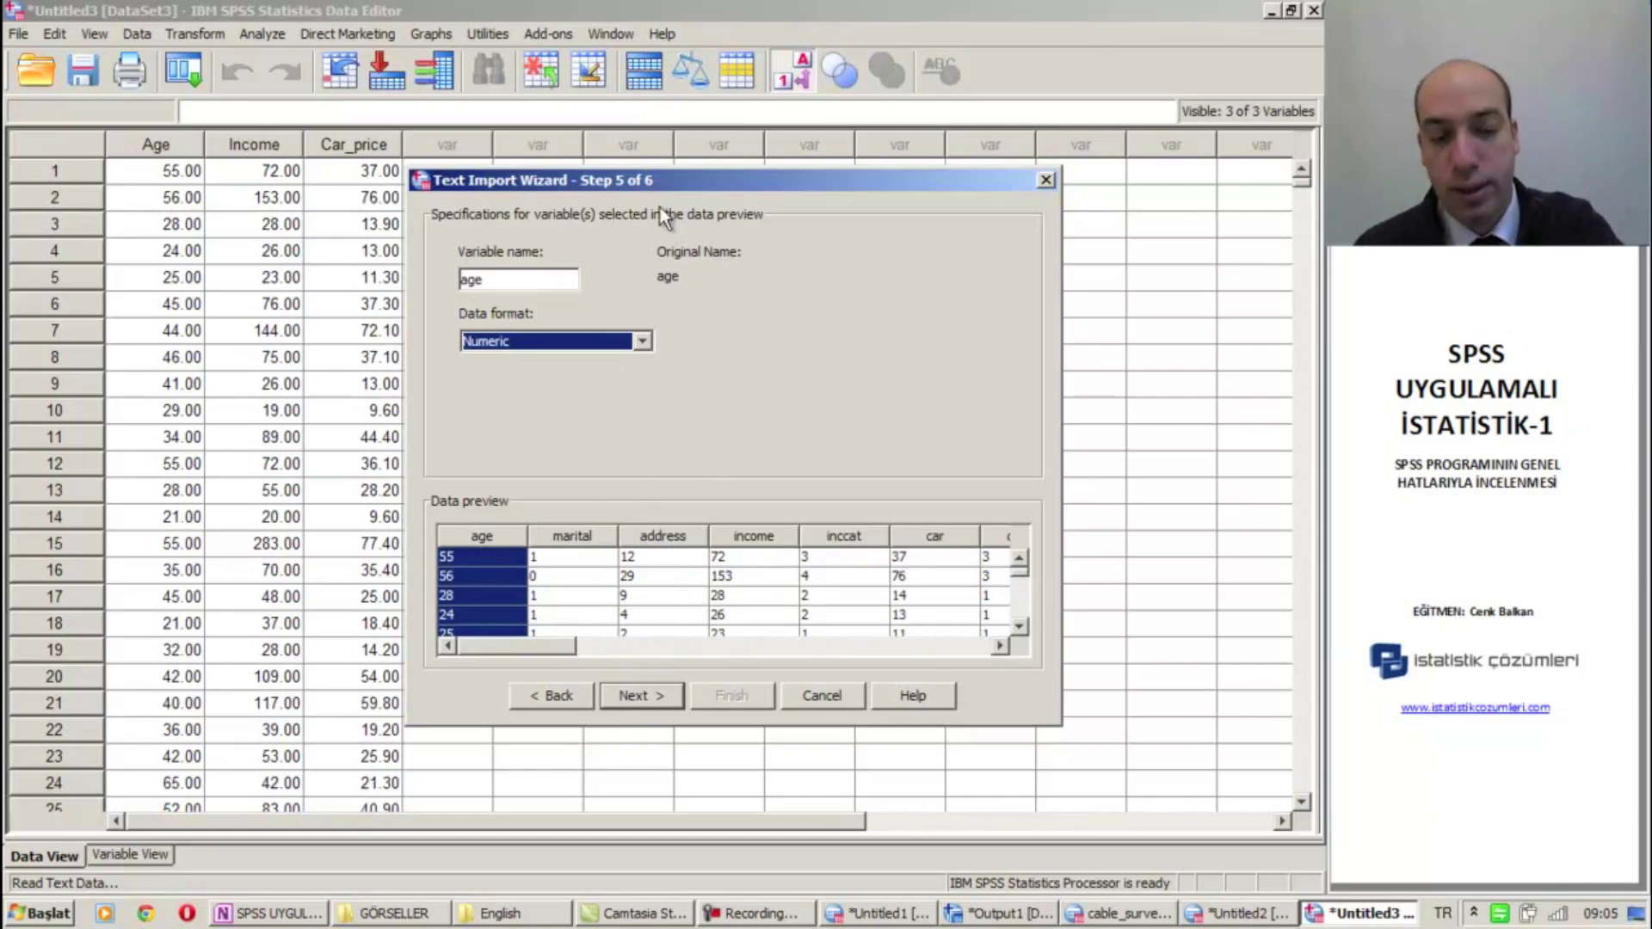
Step: Accept the variable specifications and continue to the final step of the Text Import Wizard
drag(678, 178, 685, 144)
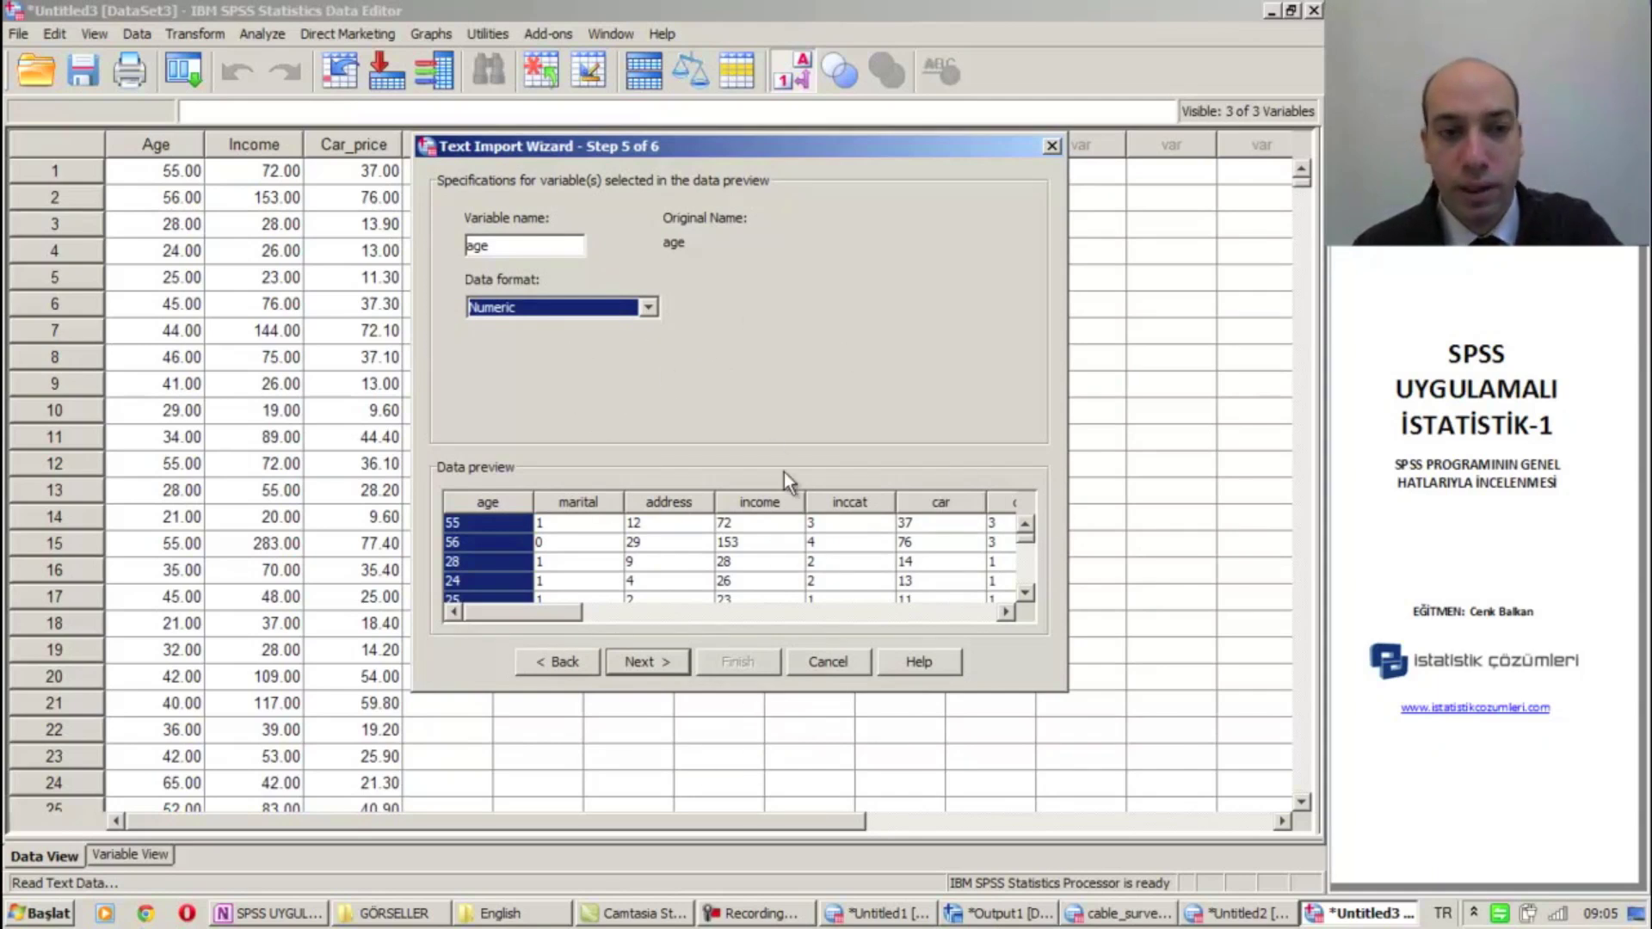
click(664, 666)
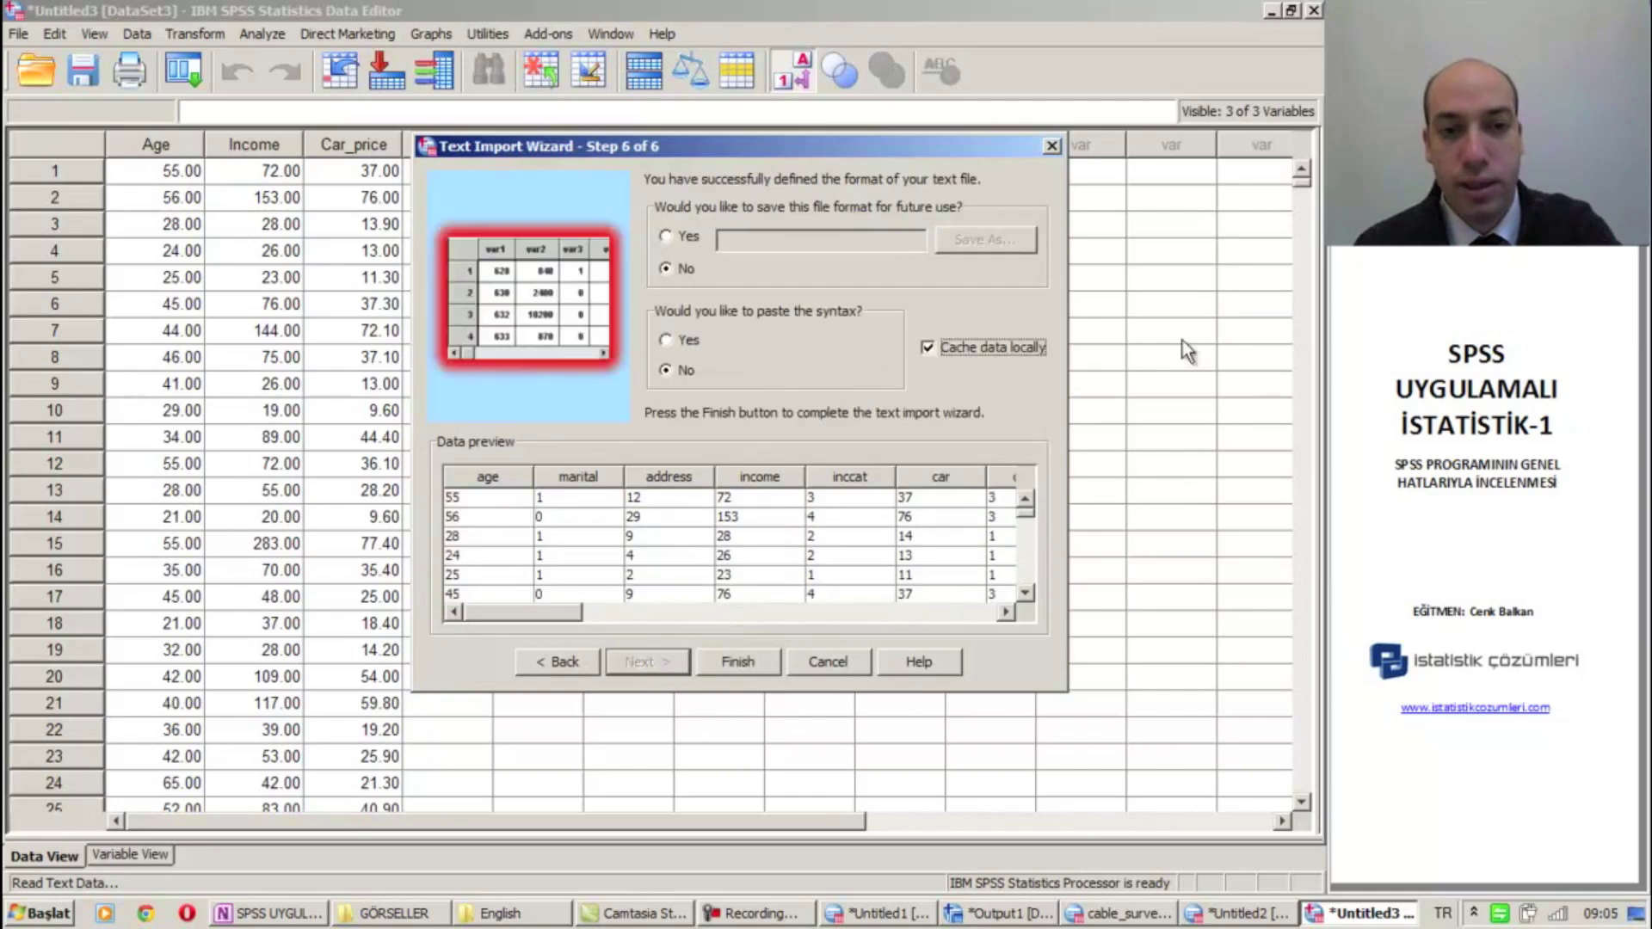
drag(677, 144, 624, 150)
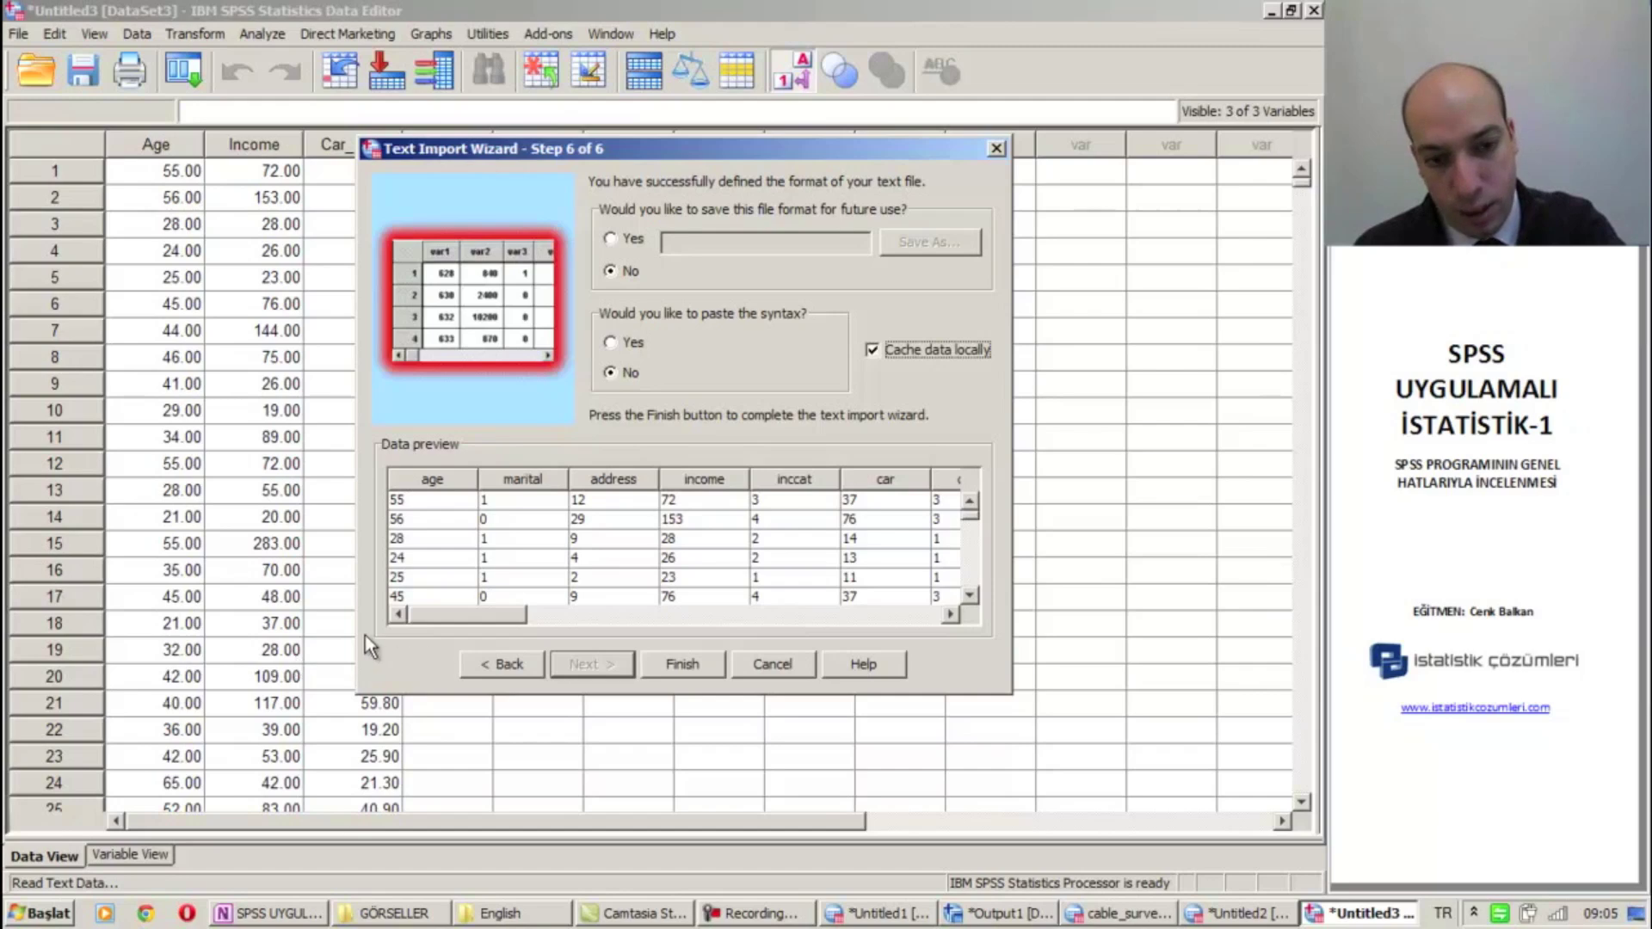
drag(910, 153, 973, 168)
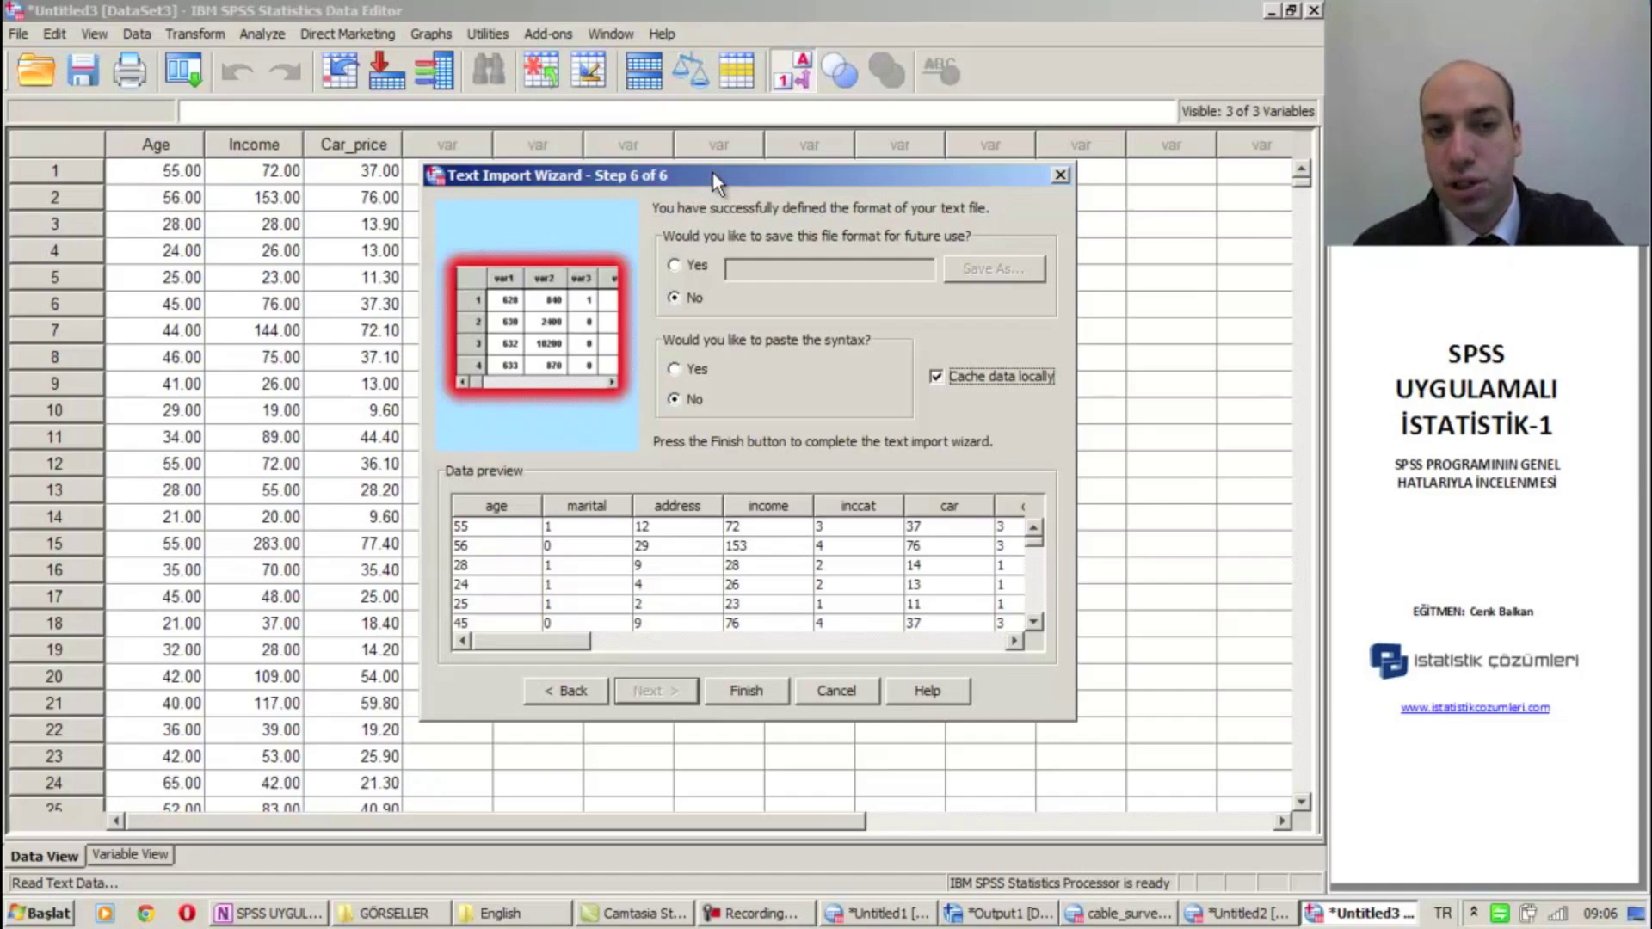
mouse_move(993, 182)
mouse_down()
mouse_move(1031, 183)
mouse_move(990, 183)
mouse_up()
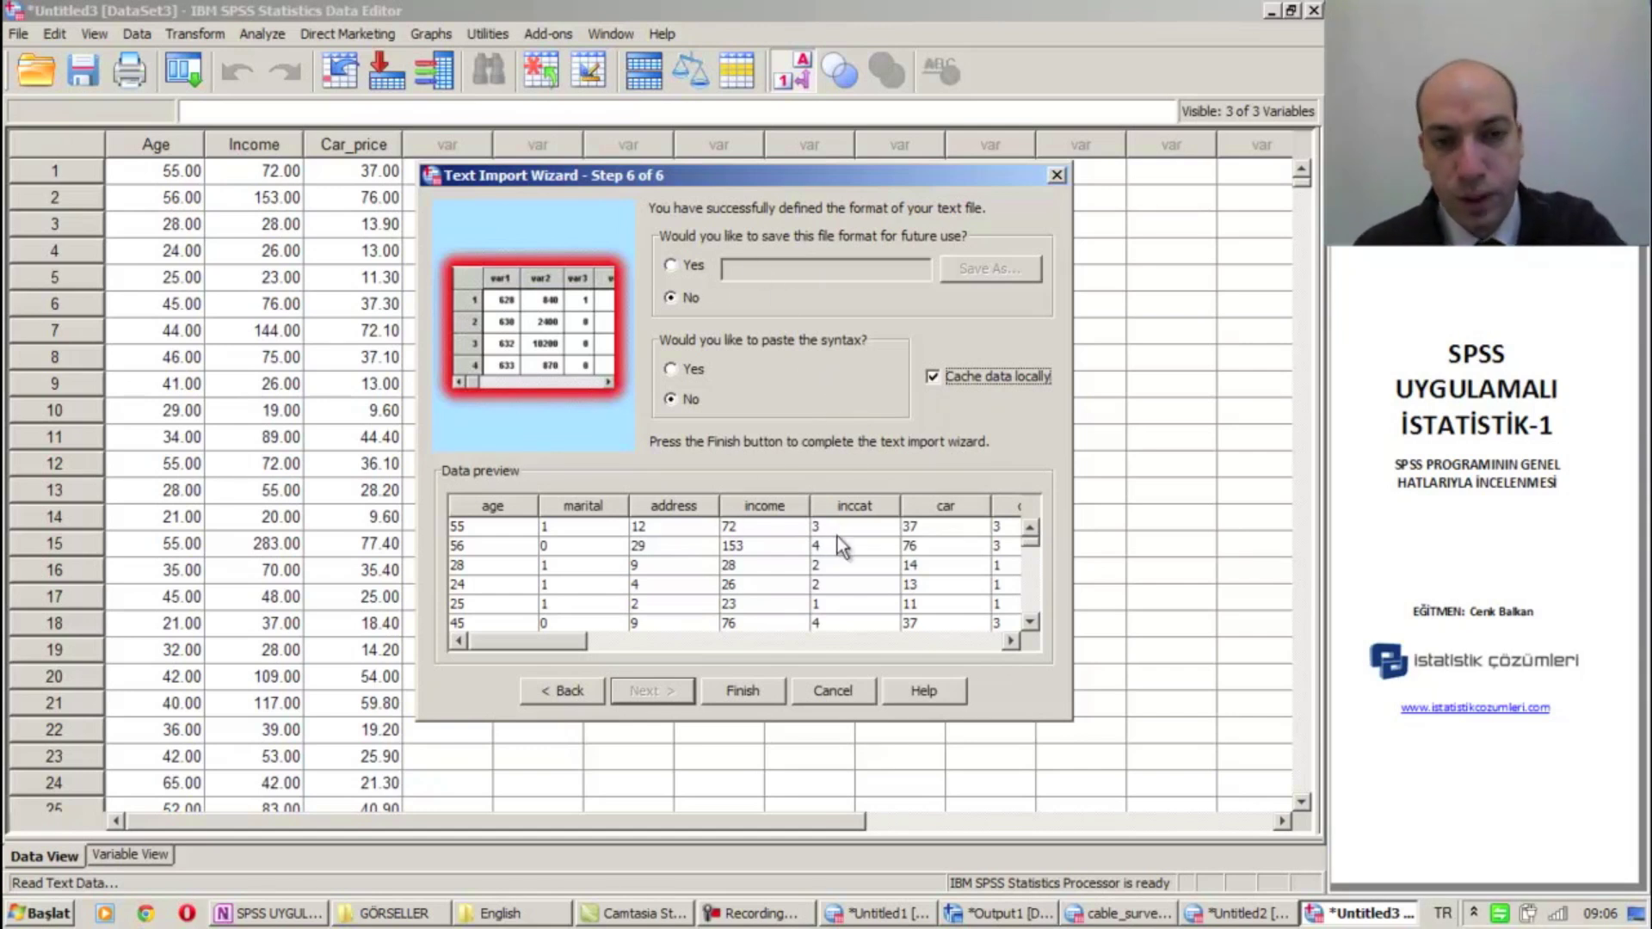
Step: Try the option to save the file format for future use, and set it back to No
drag(864, 178, 889, 173)
click(709, 260)
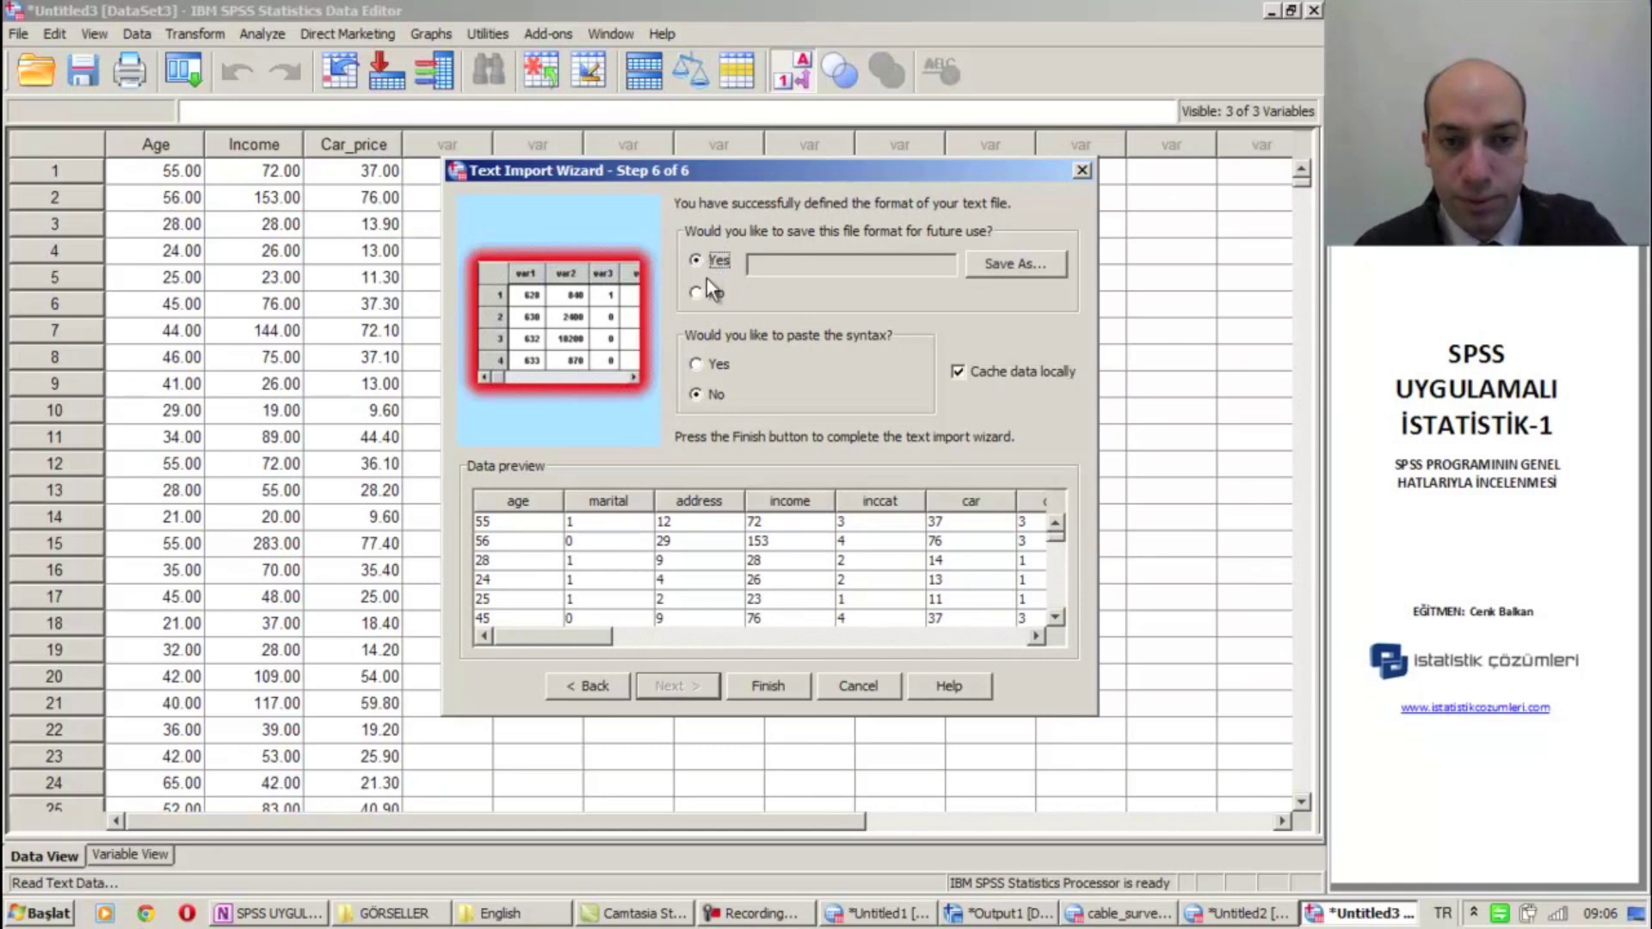
click(706, 292)
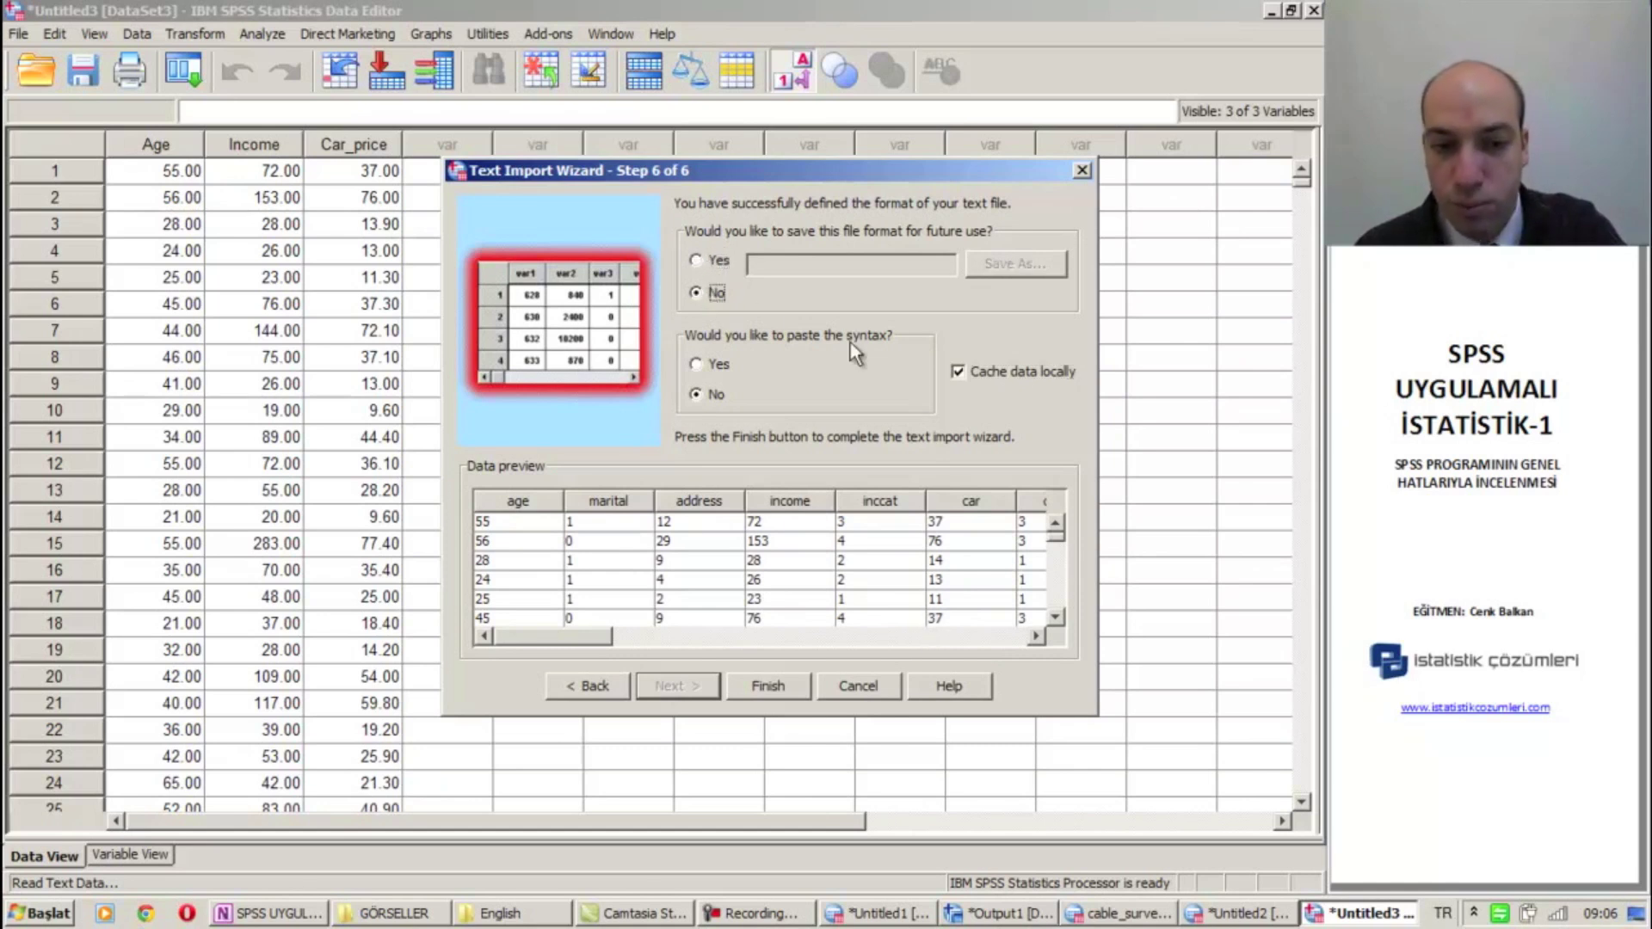
Step: Finish the text import without saving the file format or pasting the syntax, with the data cached locally
mouse_move(746, 167)
mouse_down()
mouse_move(803, 185)
mouse_move(720, 172)
mouse_up()
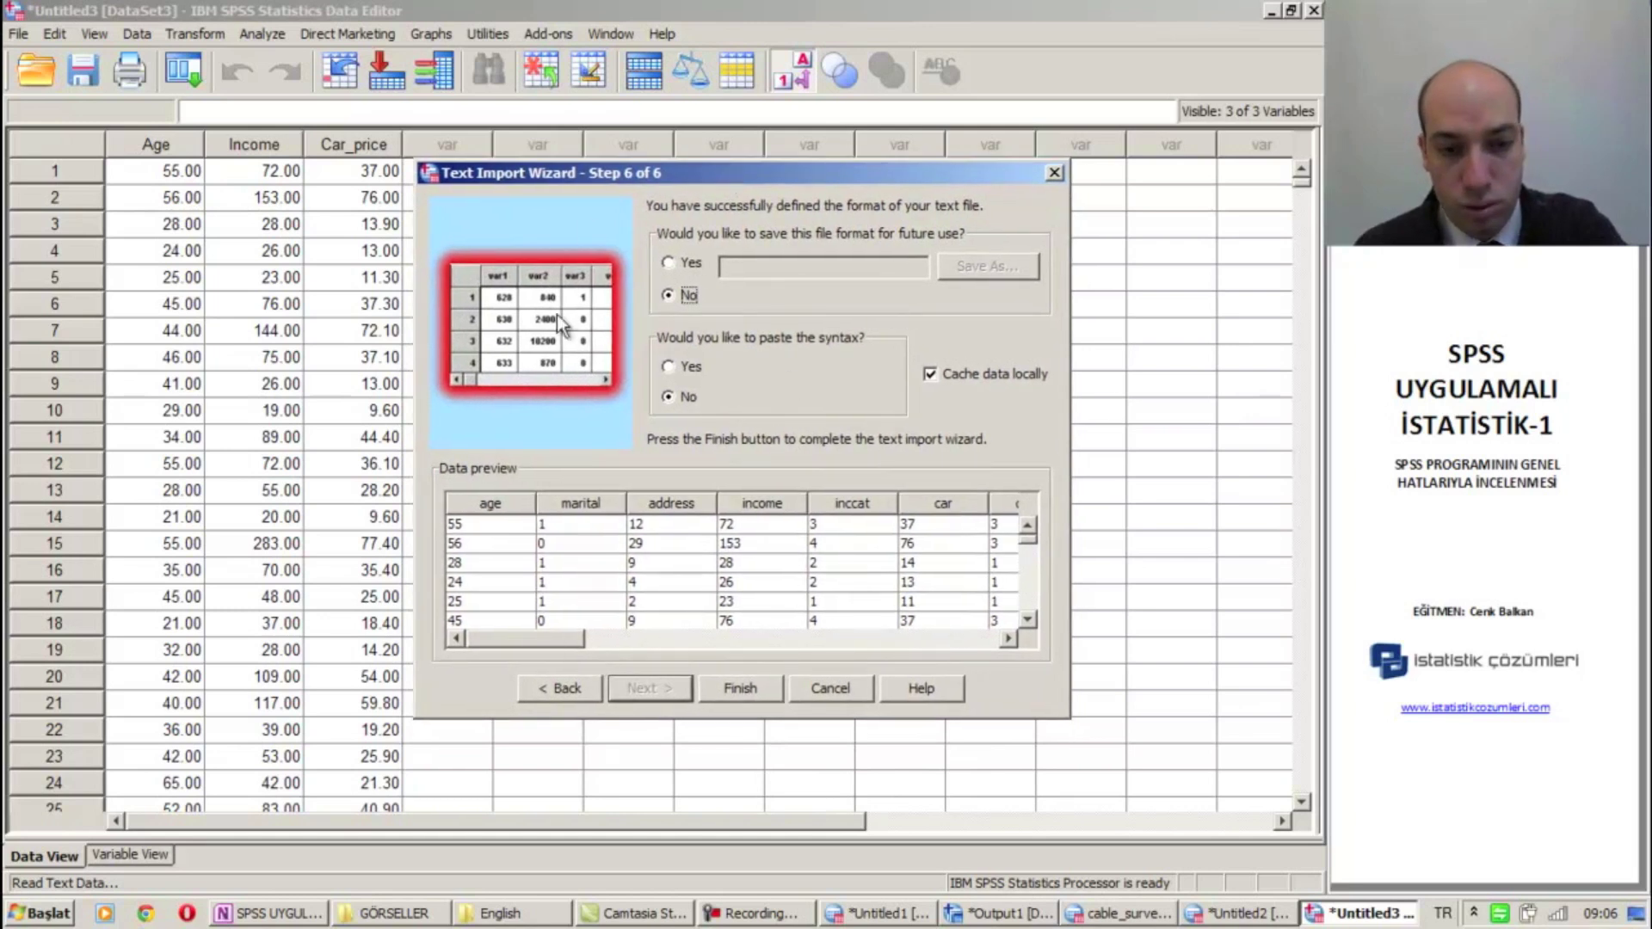
drag(664, 172, 693, 176)
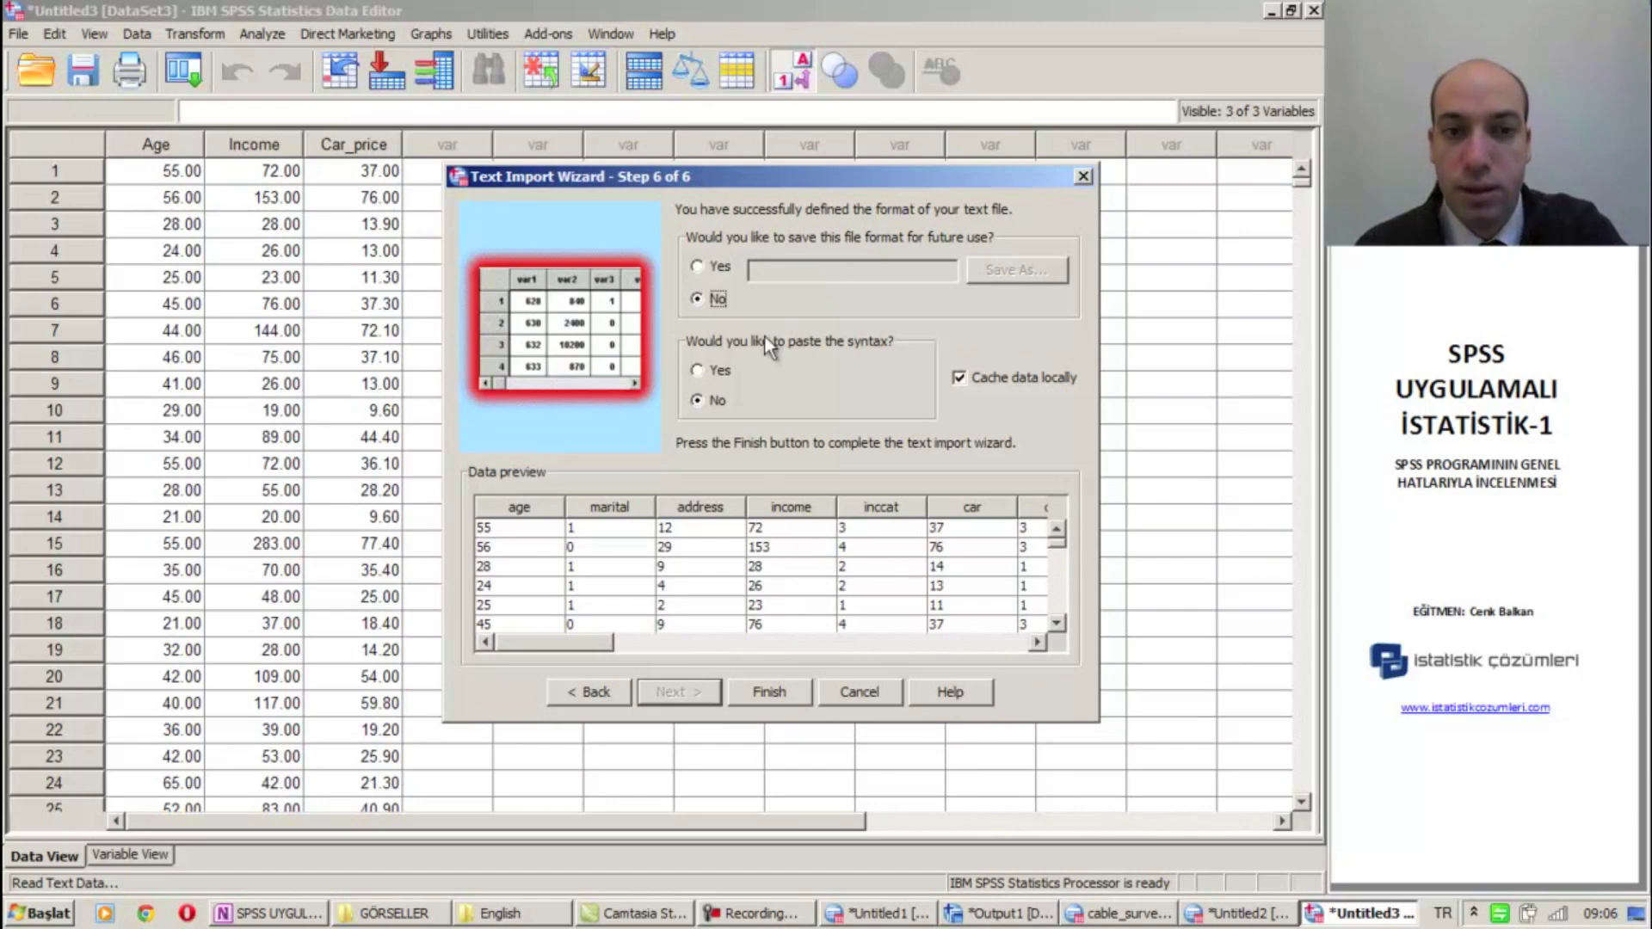
click(769, 691)
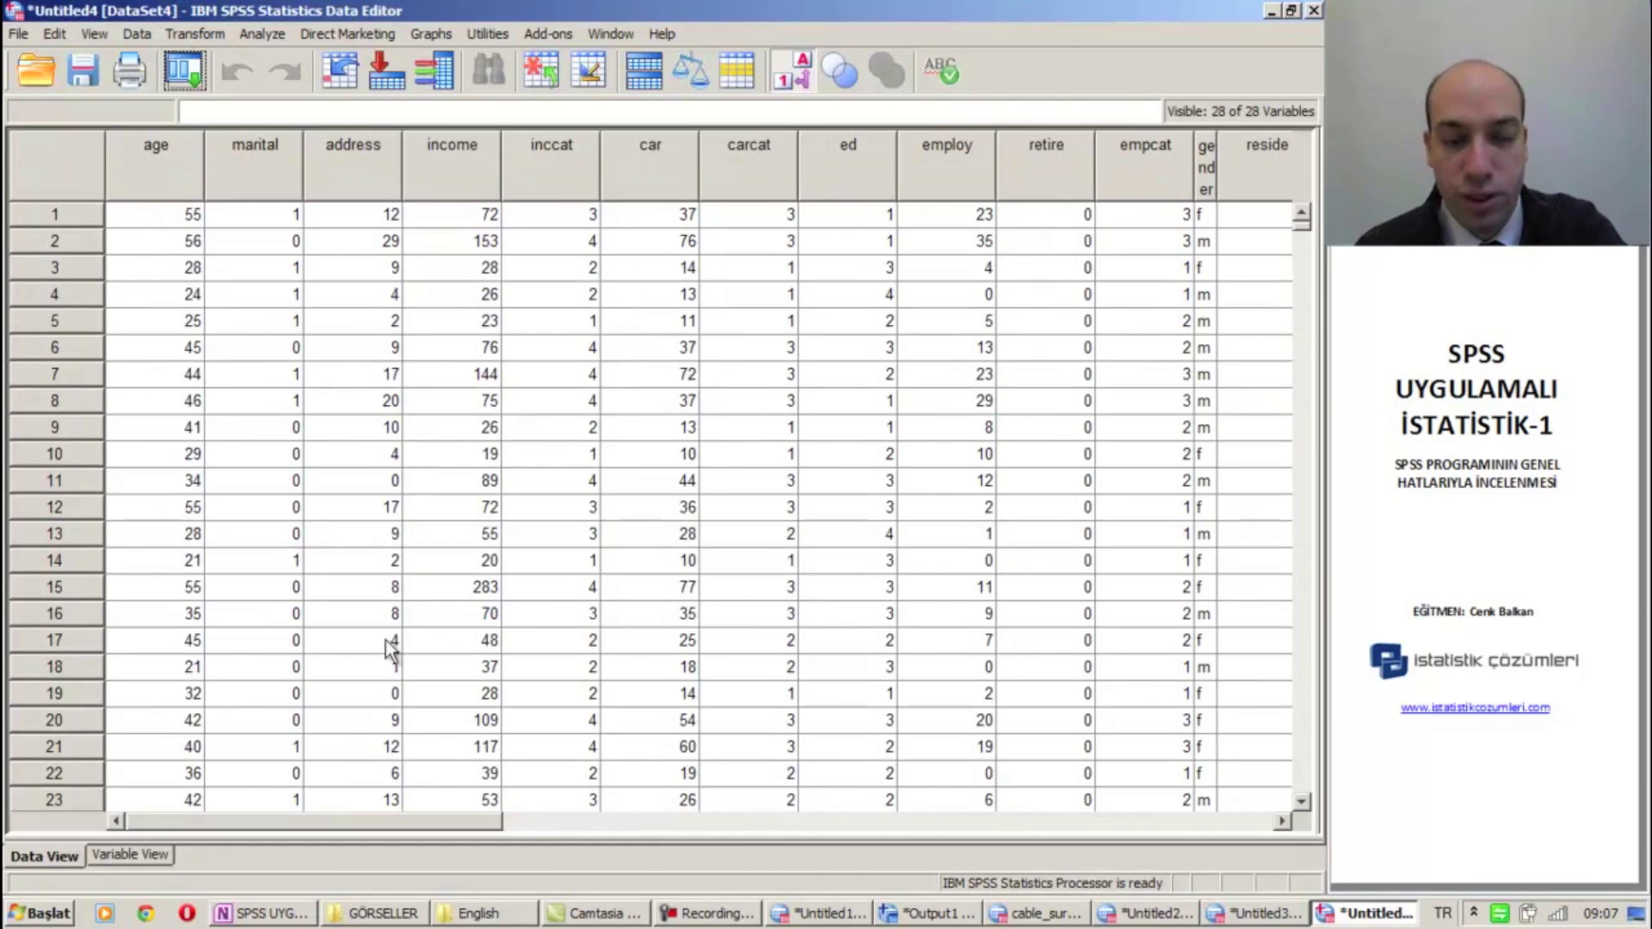
Step: Look through the variables and cases of the imported dataset in Data View
drag(411, 822, 287, 827)
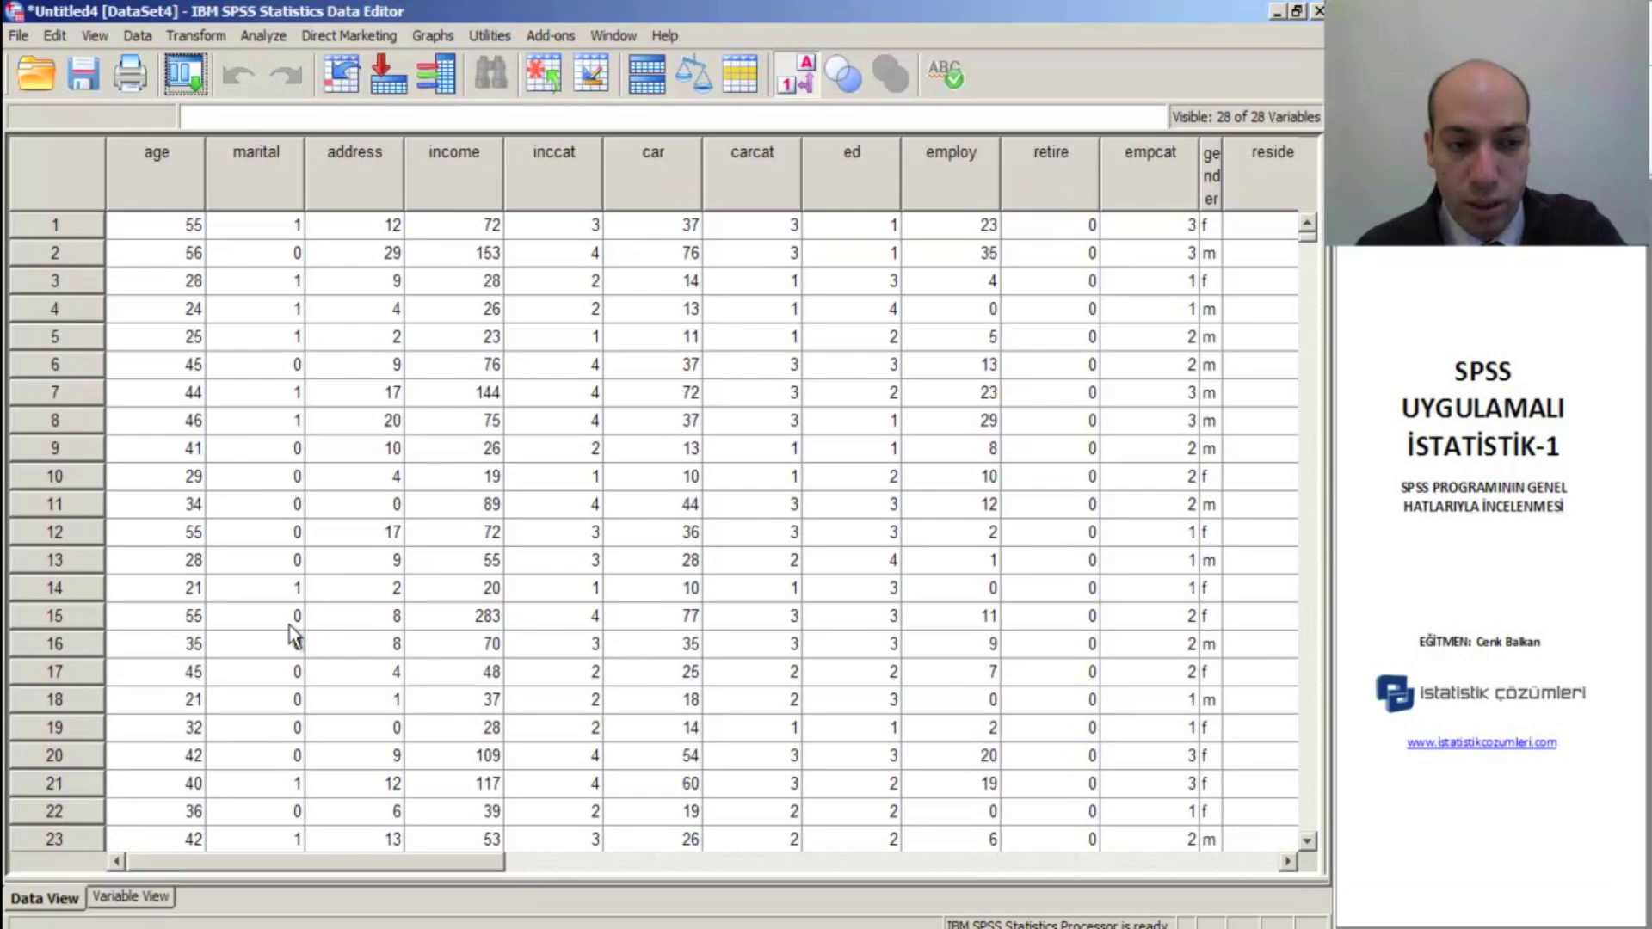
drag(488, 862, 853, 860)
drag(745, 898, 271, 845)
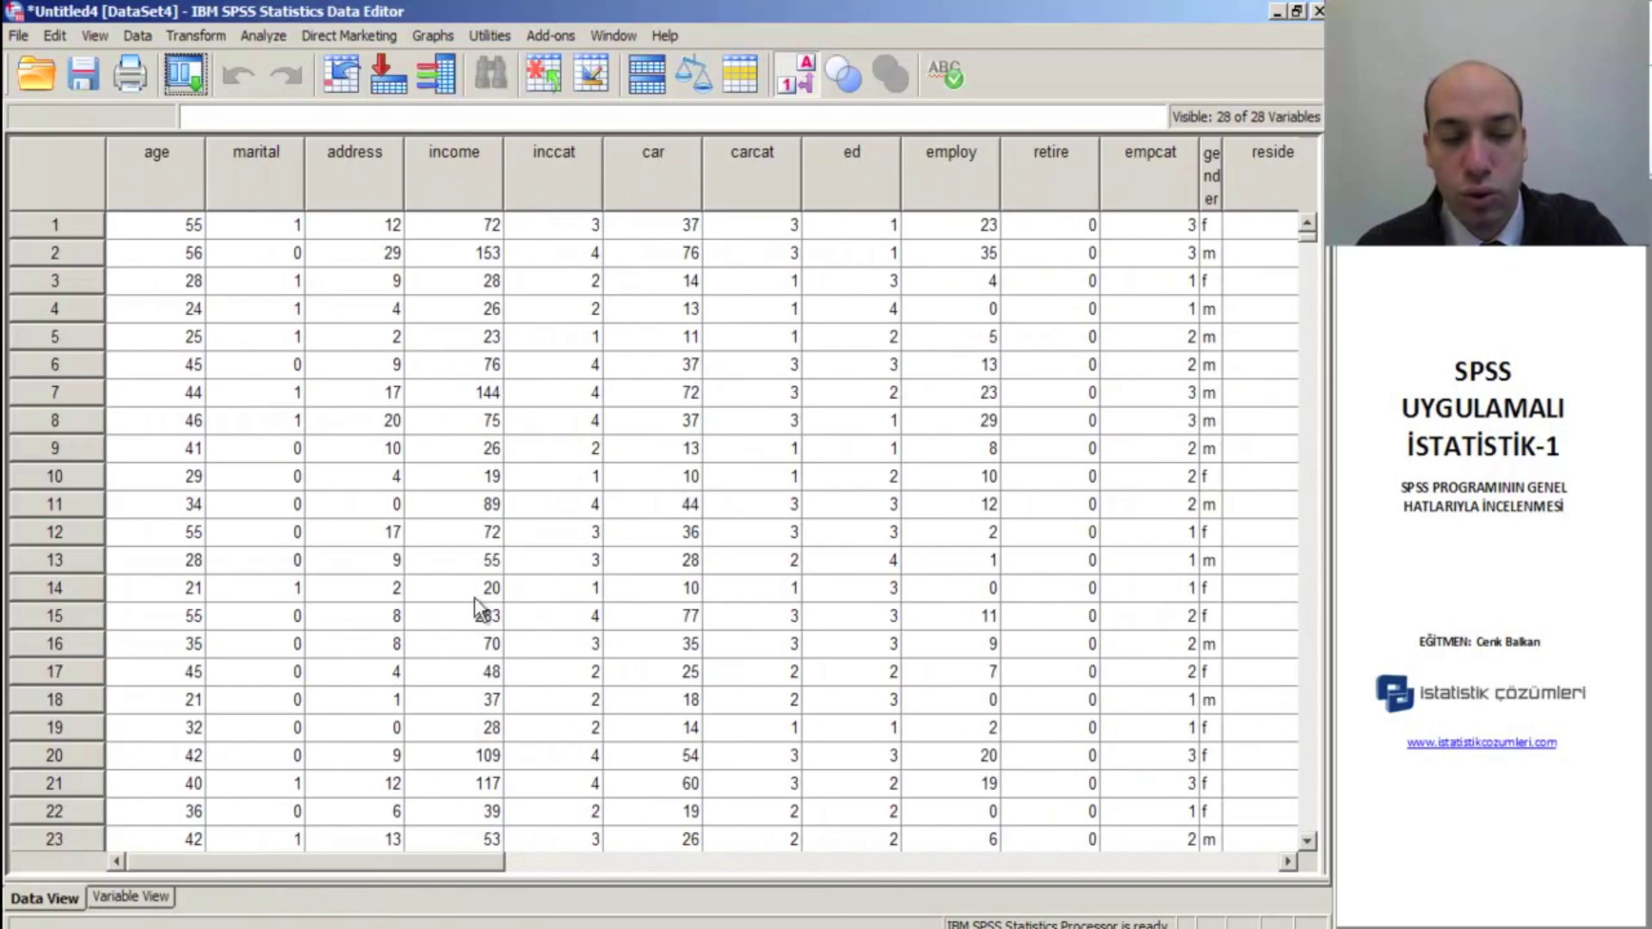
drag(479, 865, 349, 859)
scroll(336, 453, down, 4)
scroll(348, 456, up, 4)
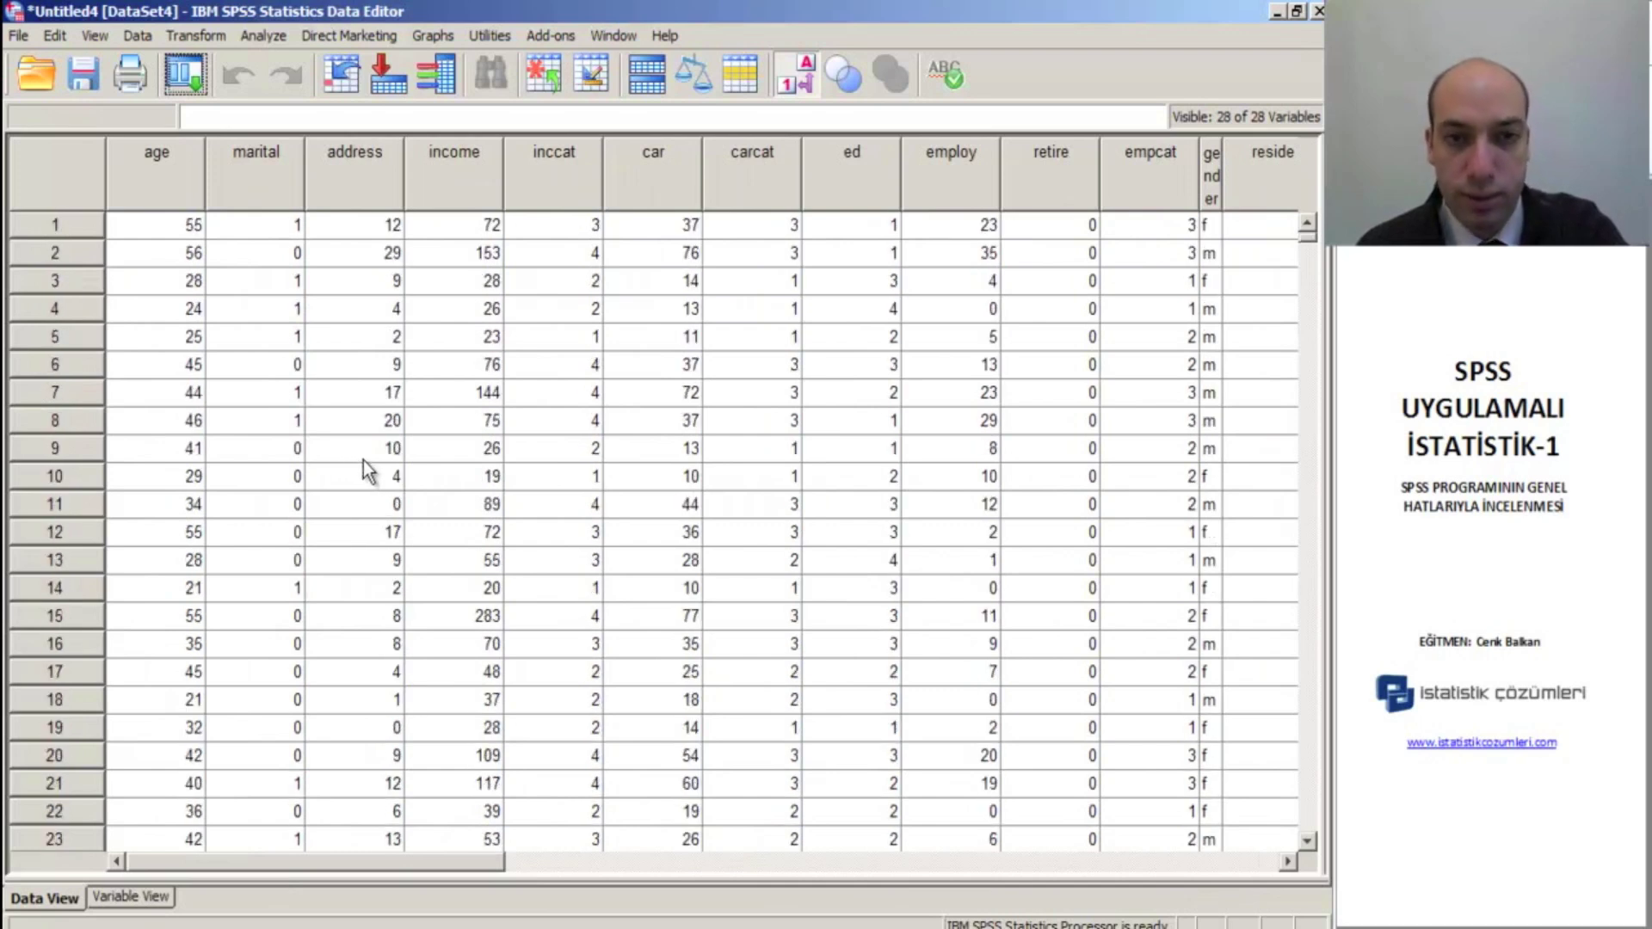